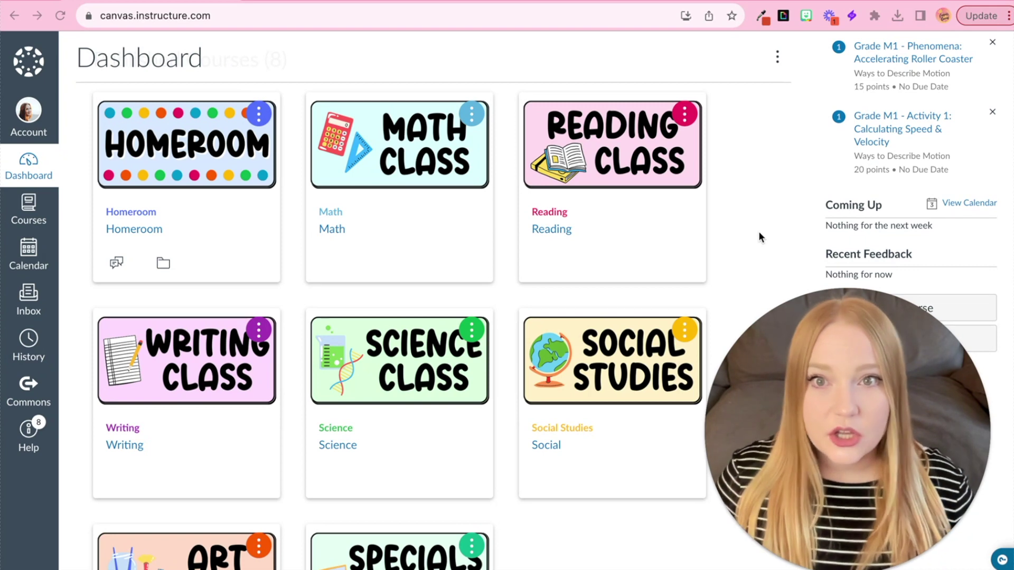
# Switch from the Canvas dashboard to the Canva home page tab.
pyautogui.click(258, 1)
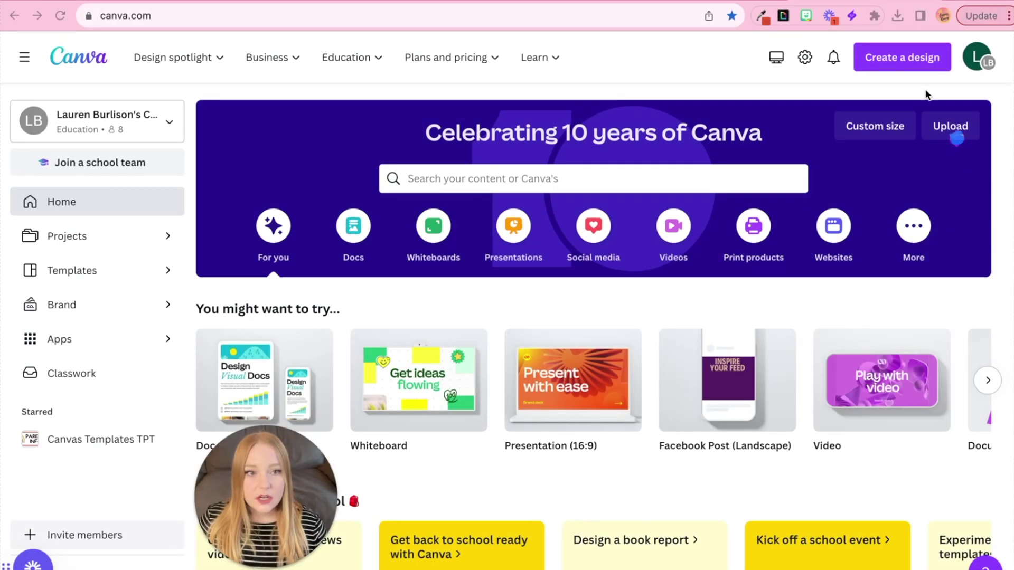
# Create a blank custom-size Canva design of 800 × 520 px.
pyautogui.click(899, 62)
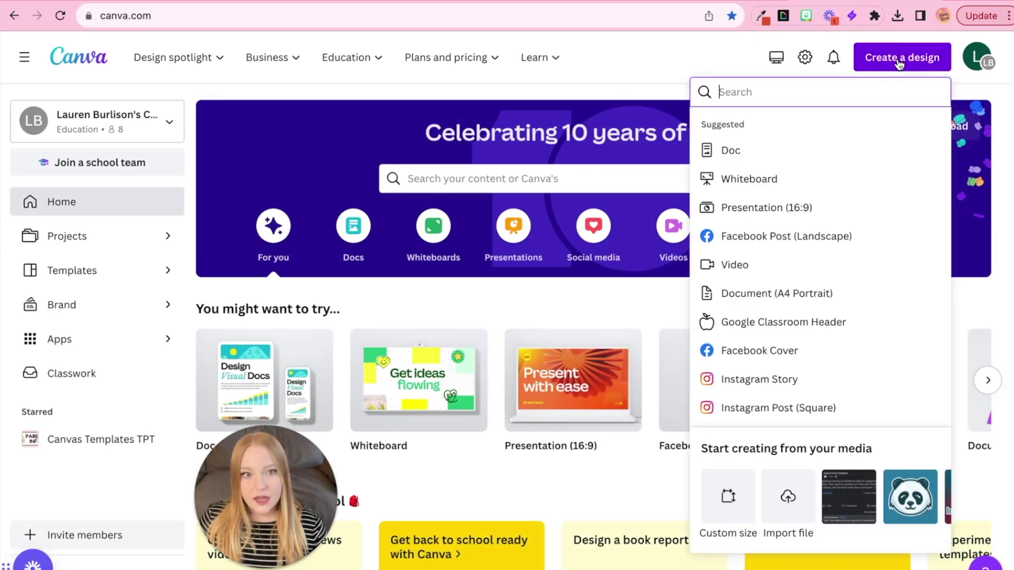
pyautogui.click(739, 492)
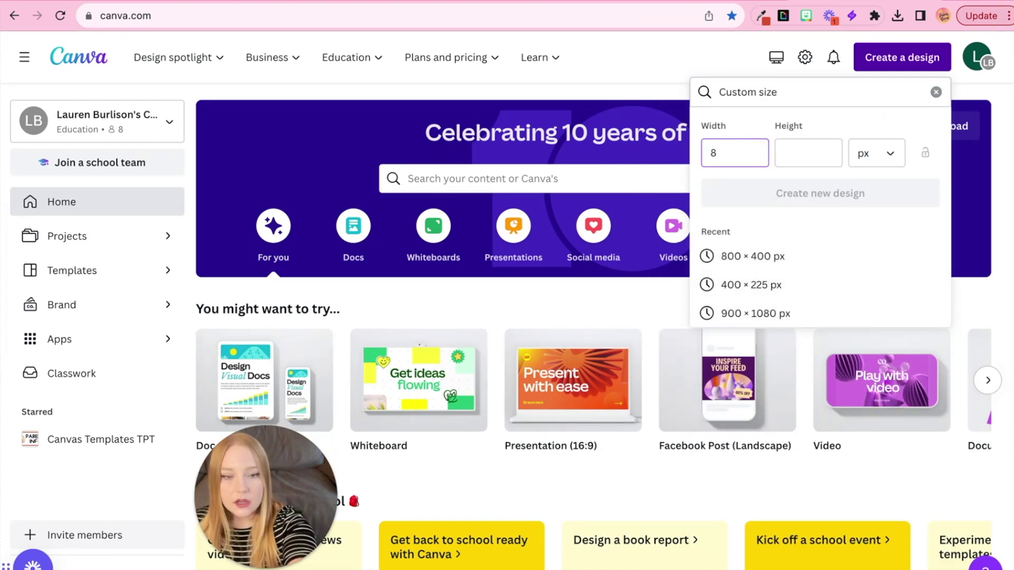
pyautogui.click(807, 153)
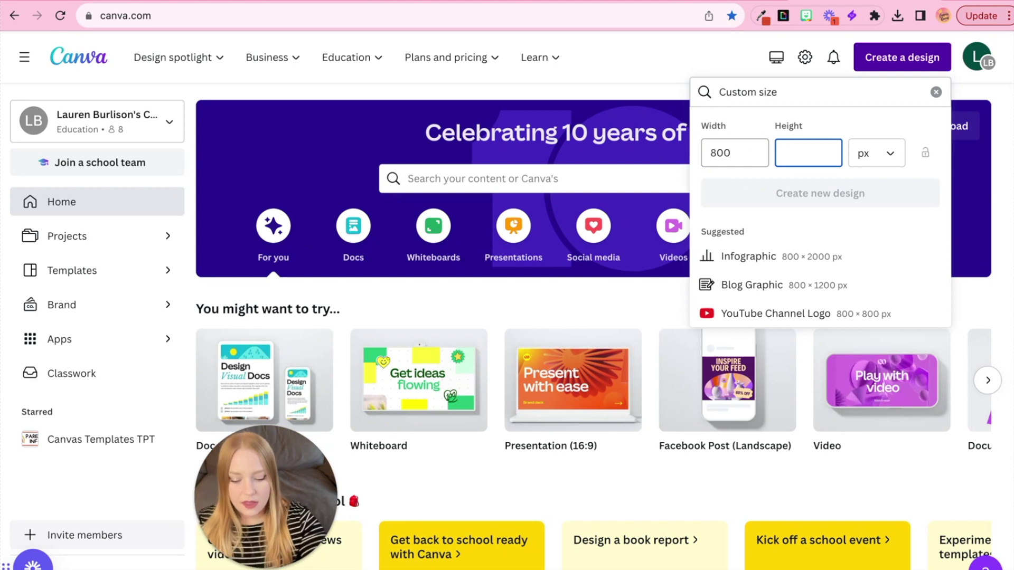
pyautogui.write('520')
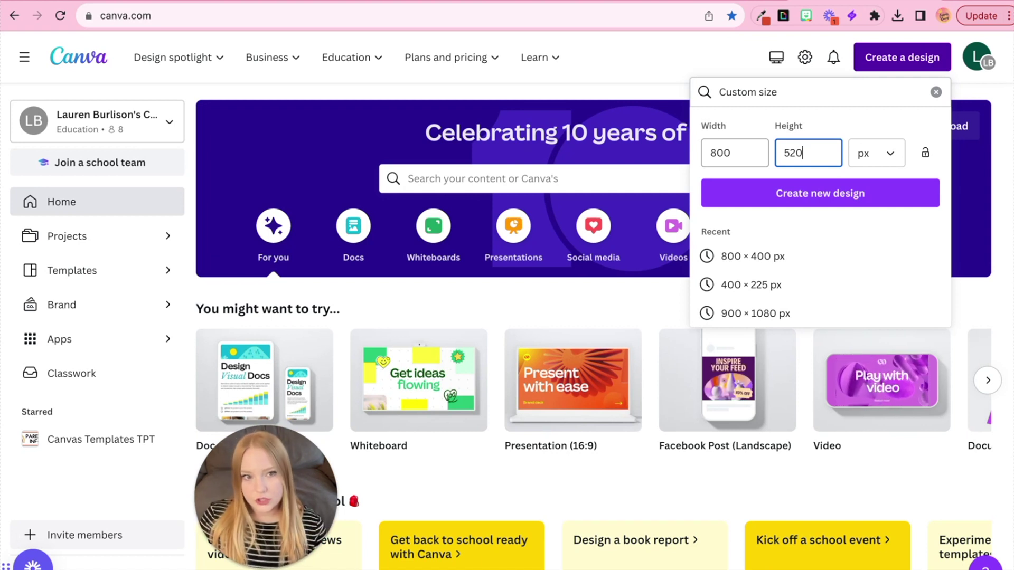
pyautogui.click(798, 205)
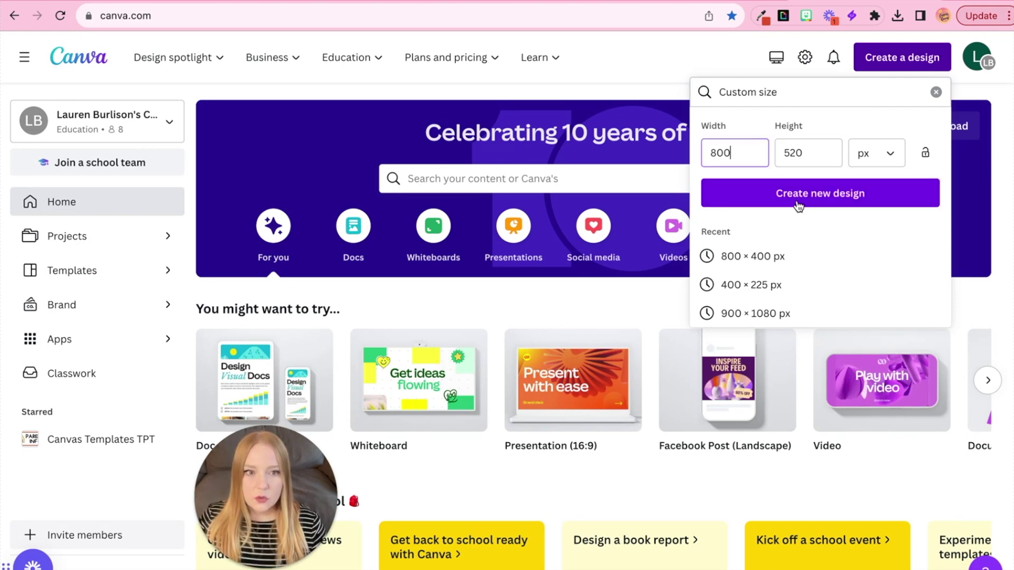
pyautogui.click(798, 205)
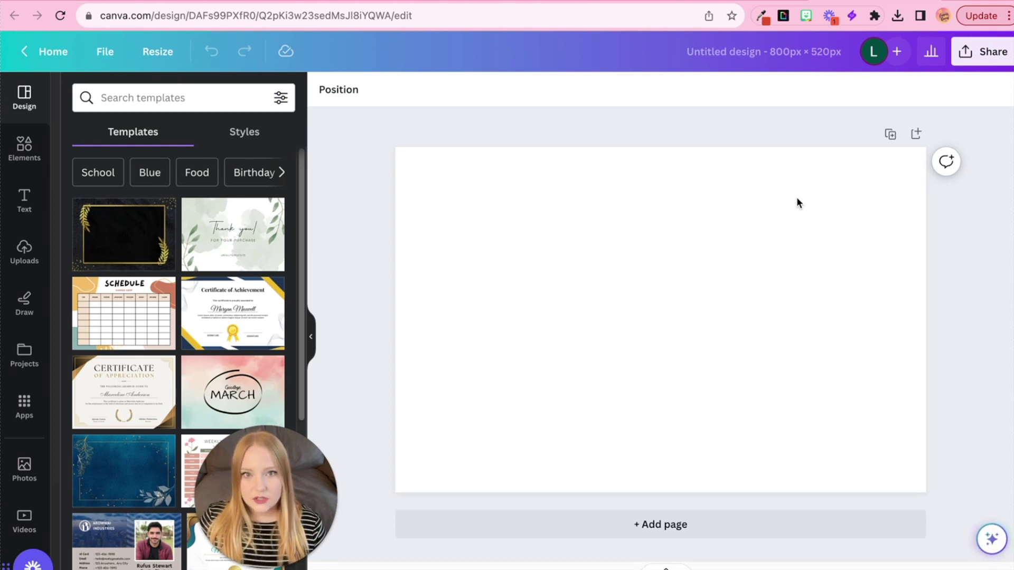
# Add an ENGLISH CLASS 7 text box in Salty Dish Sans, enlarged across the page.
pyautogui.click(28, 207)
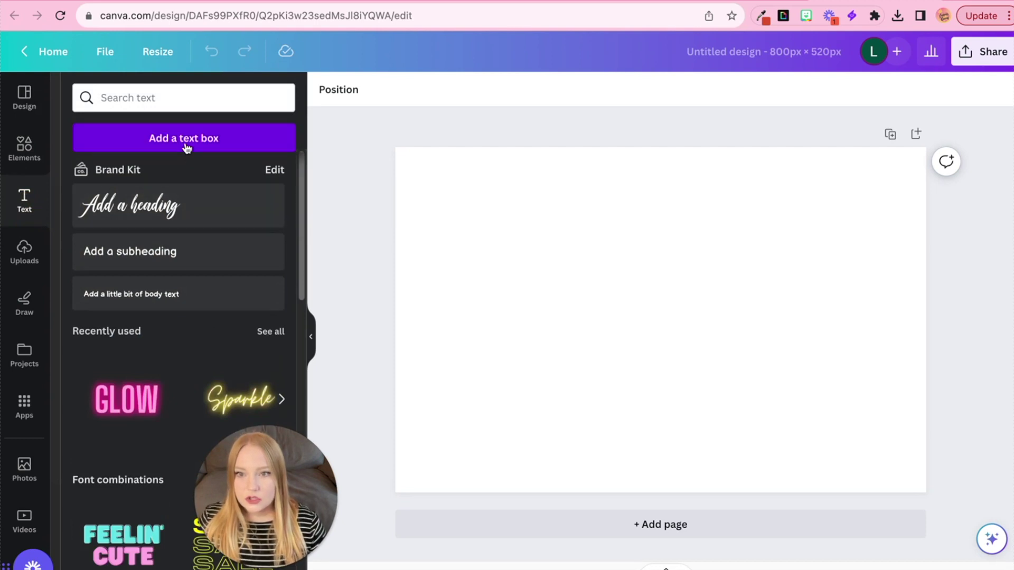
pyautogui.click(186, 144)
pyautogui.click(380, 95)
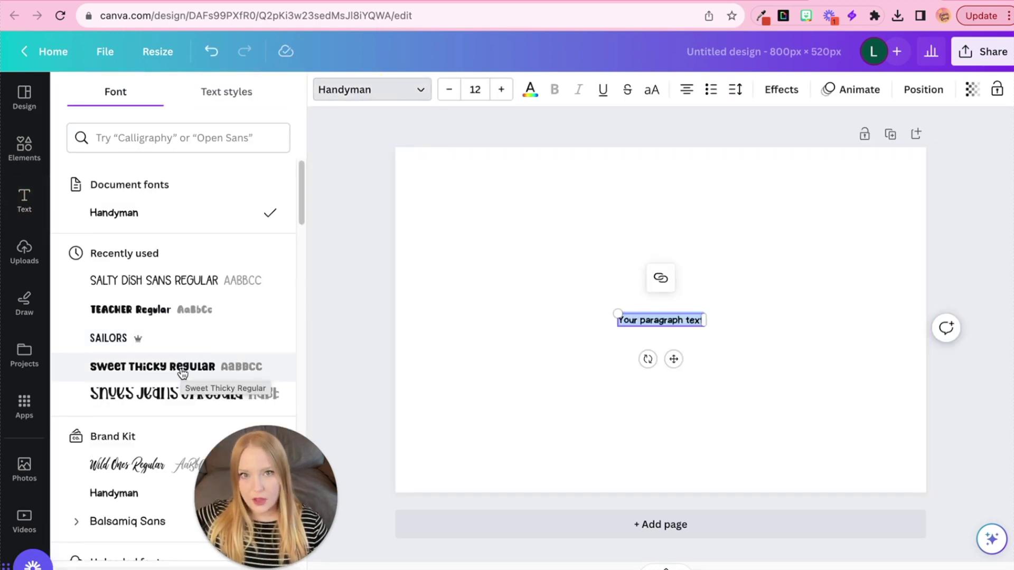
pyautogui.click(128, 290)
pyautogui.write('ENGLISH CLASS 7')
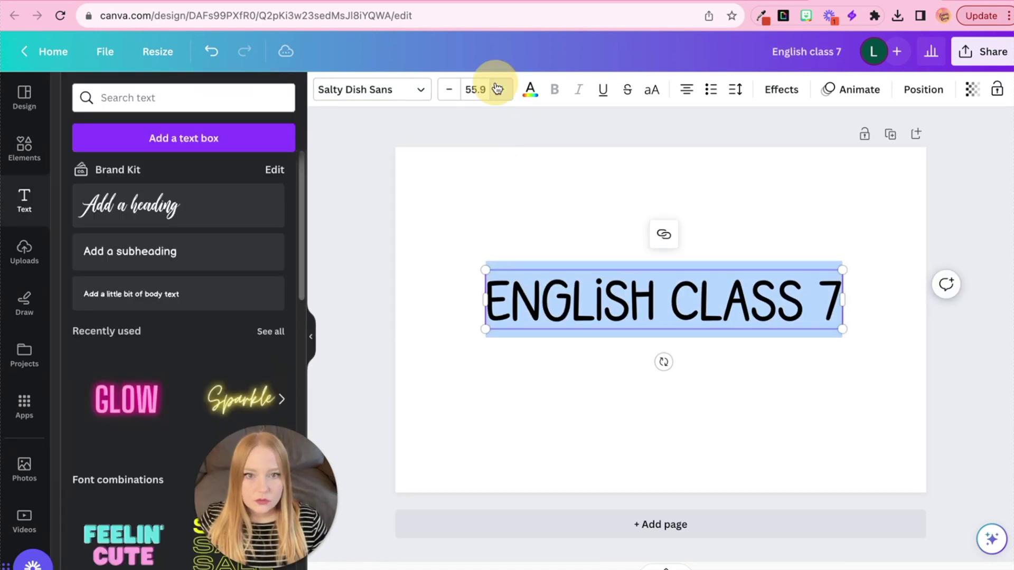
pyautogui.moveTo(482, 333); pyautogui.dragTo(417, 340)
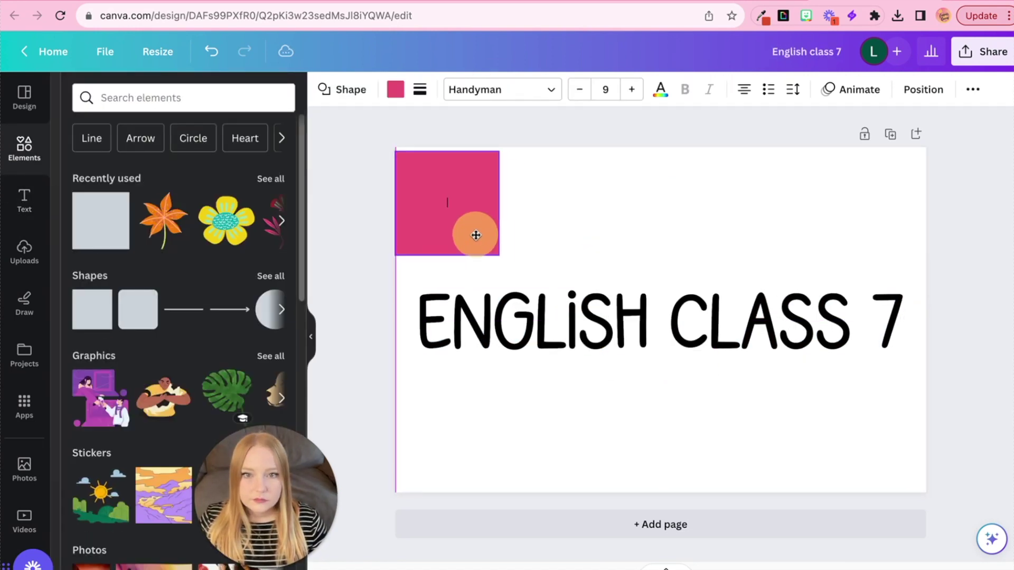
# Move the pink square to the page bottom and stretch it across the full width.
pyautogui.moveTo(476, 235); pyautogui.dragTo(458, 418)
pyautogui.moveTo(512, 418); pyautogui.dragTo(928, 416)
pyautogui.click(641, 272)
# Make the page background pale yellow.
pyautogui.click(660, 212)
pyautogui.click(324, 89)
pyautogui.click(274, 378)
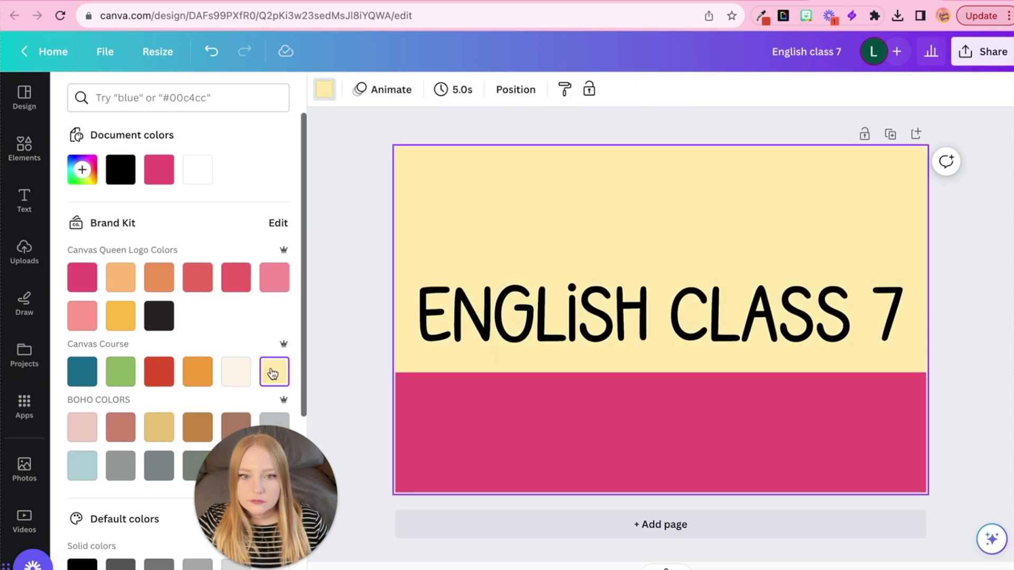
# Line the bottom with tulip graphics from Elements, removing an extra tile.
pyautogui.click(94, 425)
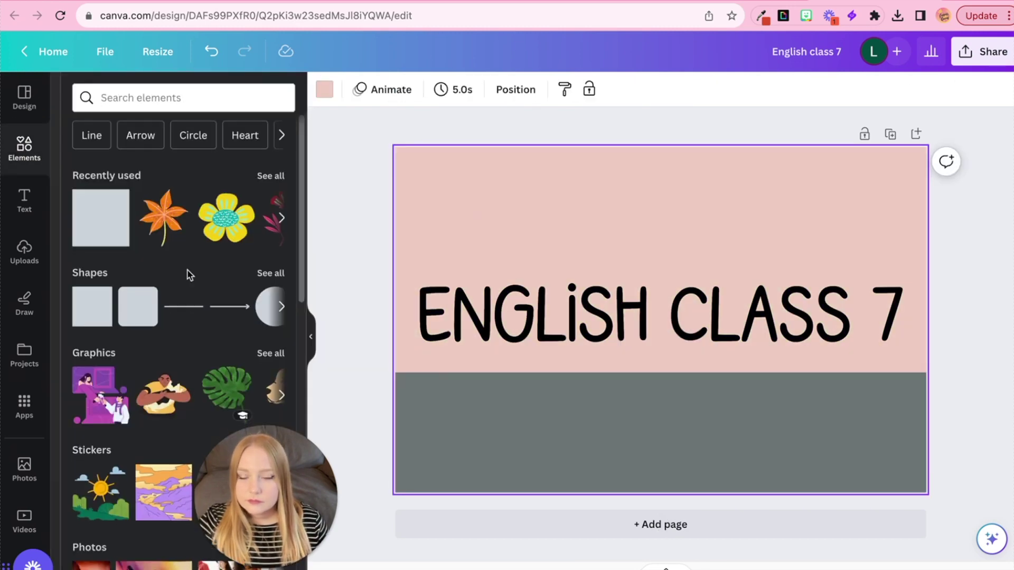
pyautogui.scroll(-15, 121, 296)
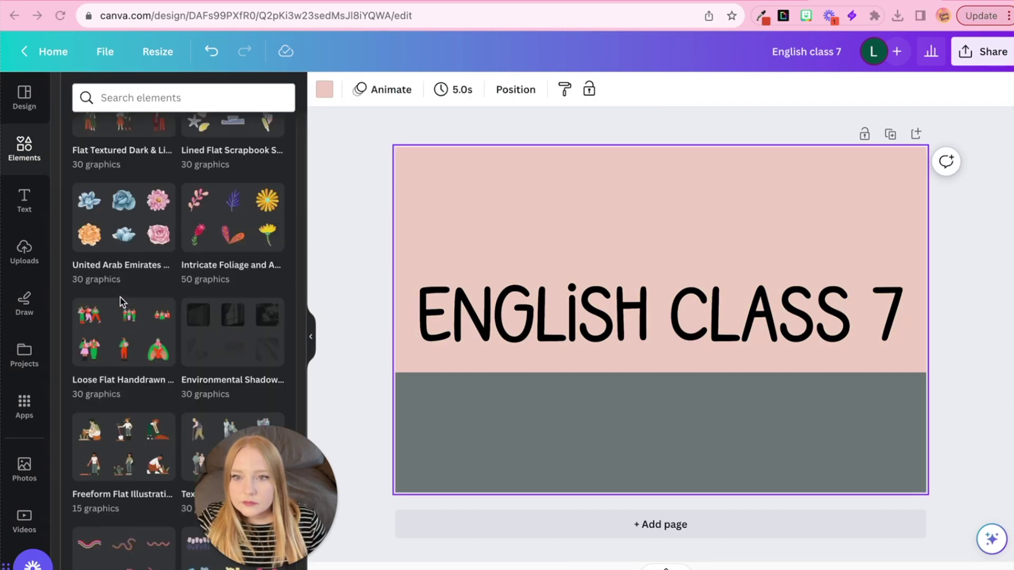
pyautogui.scroll(10, 180, 296)
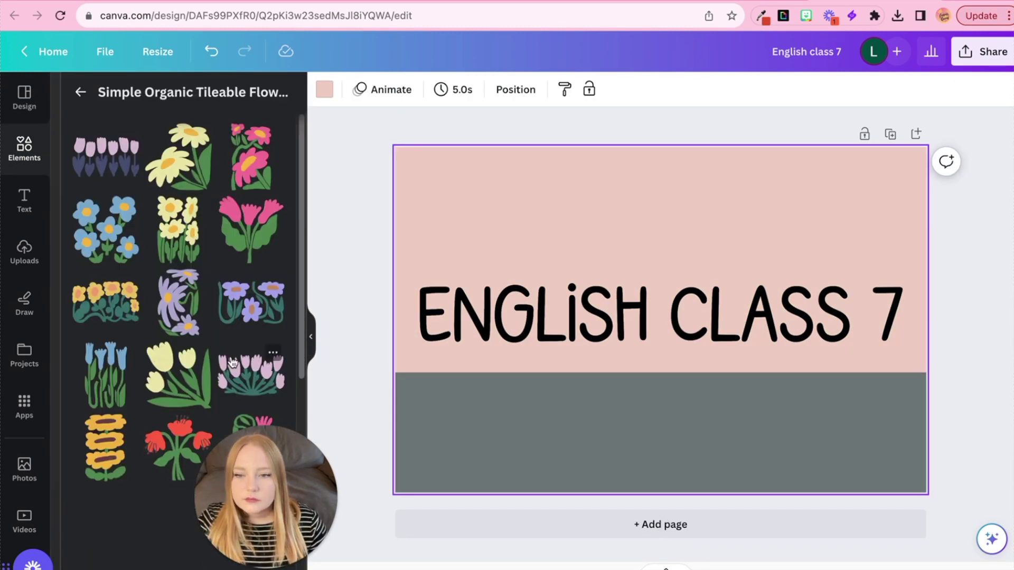
pyautogui.scroll(-3, 180, 296)
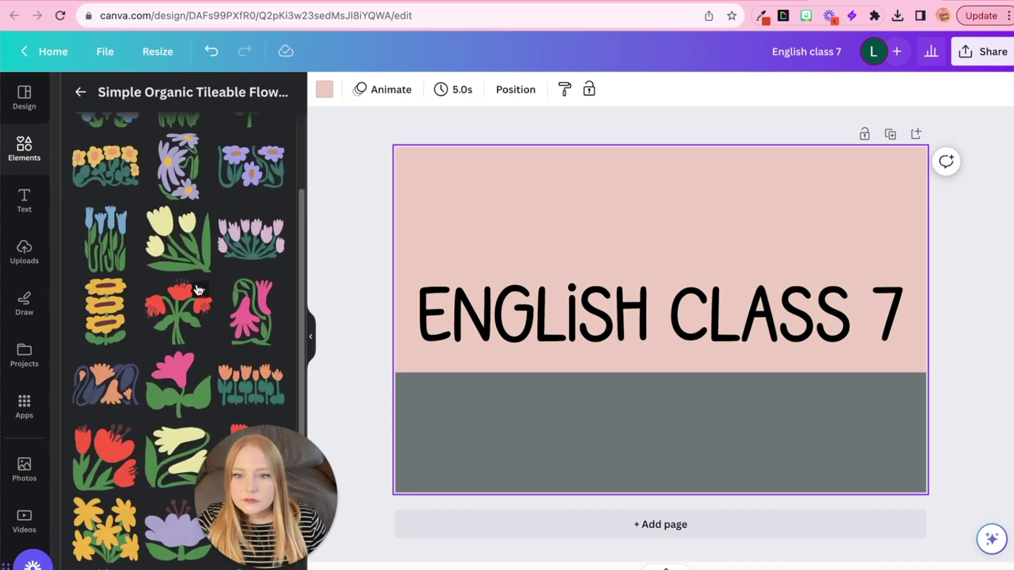
pyautogui.moveTo(251, 385); pyautogui.dragTo(709, 445)
pyautogui.moveTo(790, 442); pyautogui.dragTo(853, 420)
pyautogui.click(660, 211)
pyautogui.click(324, 89)
pyautogui.click(274, 378)
pyautogui.scroll(-4, 179, 295)
pyautogui.scroll(1, 180, 296)
pyautogui.click(501, 433)
pyautogui.press('Delete')
# Recolour the bottom band rose-brown.
pyautogui.click(502, 433)
pyautogui.click(236, 306)
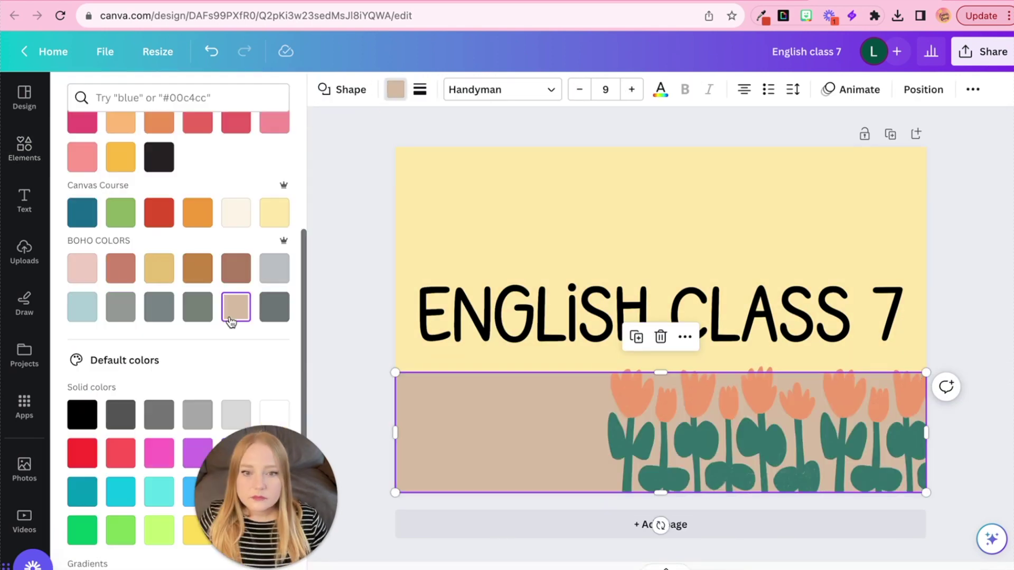
pyautogui.click(120, 268)
pyautogui.click(375, 234)
# Change the page background to mustard yellow.
pyautogui.click(423, 238)
pyautogui.click(324, 89)
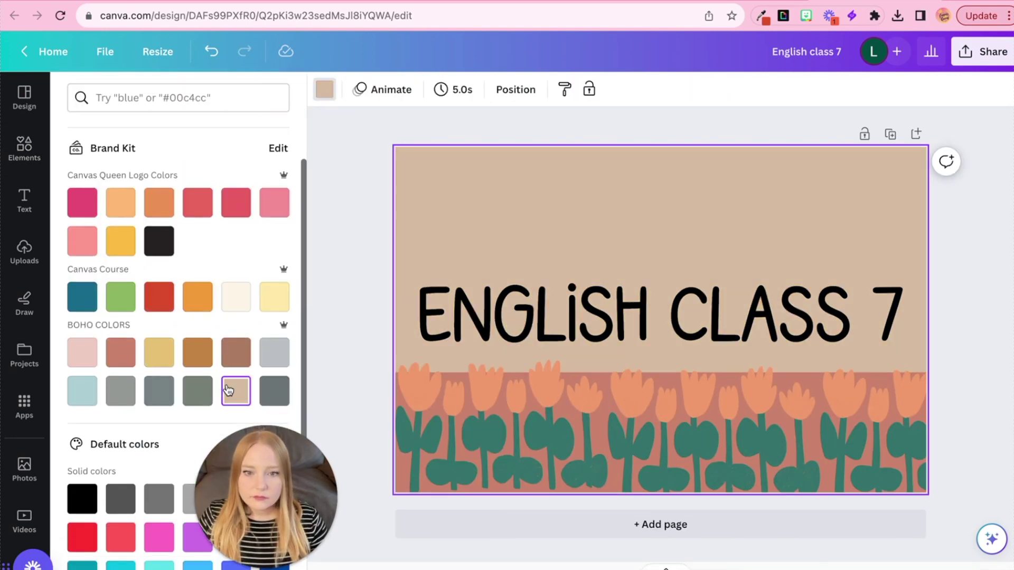
pyautogui.click(112, 392)
pyautogui.click(159, 352)
# Turn all the tulips pale pink.
pyautogui.click(449, 422)
pyautogui.click(350, 88)
pyautogui.click(81, 353)
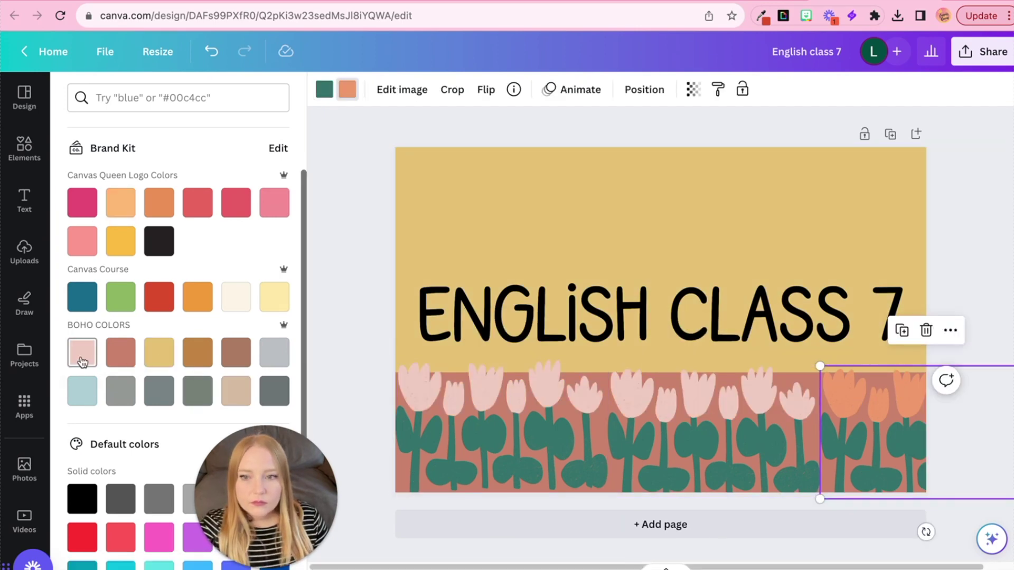
# Set the page background to rose-brown after trying peach and white.
pyautogui.click(660, 212)
pyautogui.click(324, 89)
pyautogui.click(82, 175)
pyautogui.click(120, 284)
pyautogui.scroll(-5, 180, 317)
pyautogui.click(274, 324)
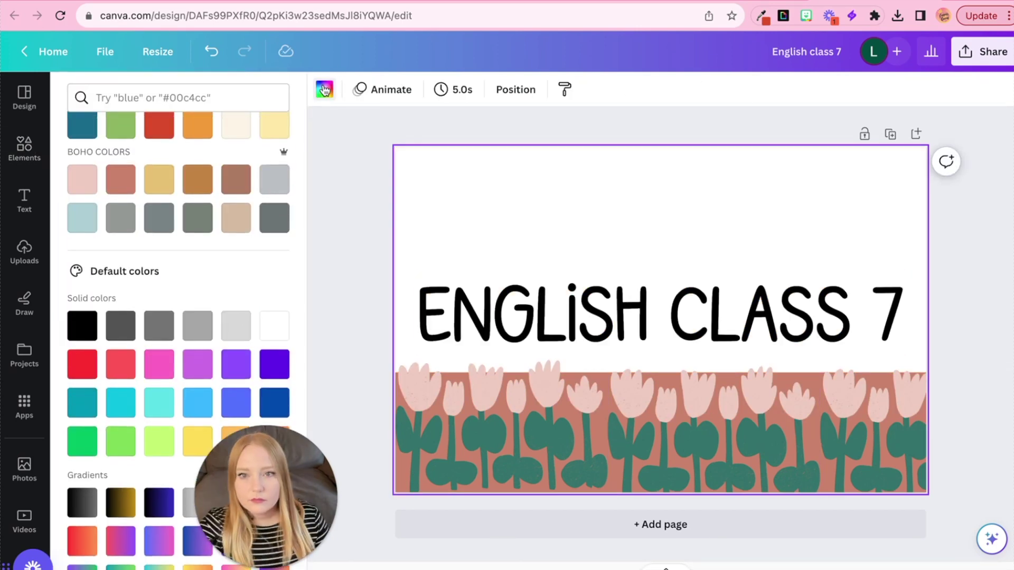
pyautogui.click(120, 176)
pyautogui.click(338, 247)
# Give the title a white outline and adjust its thickness.
pyautogui.click(660, 311)
pyautogui.click(756, 89)
pyautogui.click(245, 266)
pyautogui.click(267, 380)
pyautogui.moveTo(120, 357); pyautogui.dragTo(99, 357)
pyautogui.click(24, 148)
# Switch the title font to Sailors.
pyautogui.click(371, 89)
pyautogui.click(106, 335)
pyautogui.click(757, 89)
pyautogui.click(826, 90)
pyautogui.click(757, 89)
# Try several fonts on the title and settle on Shoes Jeans 01.
pyautogui.click(267, 380)
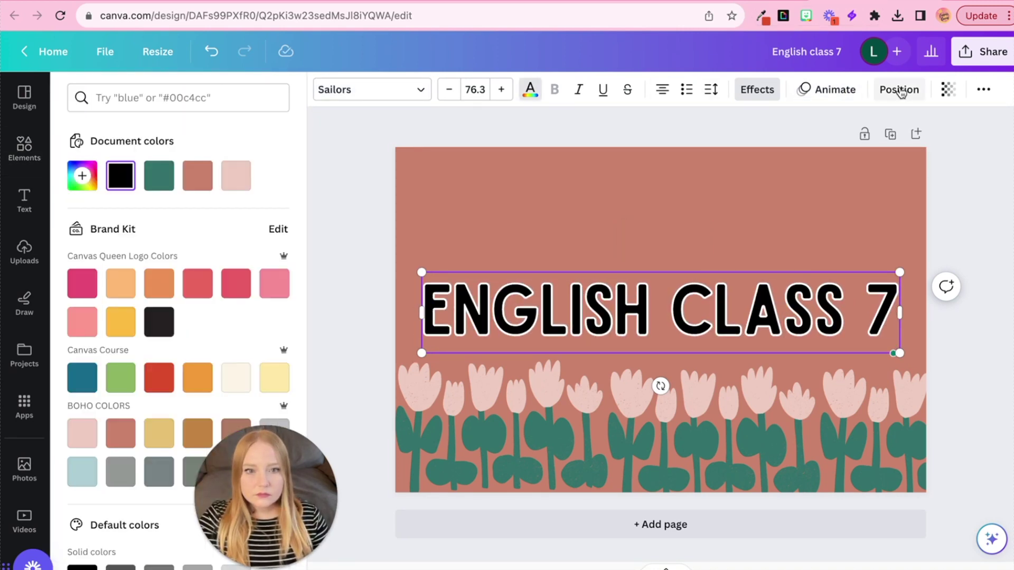
pyautogui.click(371, 89)
pyautogui.click(153, 277)
pyautogui.scroll(-3, 219, 372)
pyautogui.click(159, 370)
pyautogui.scroll(-3, 158, 317)
pyautogui.click(158, 317)
pyautogui.click(158, 225)
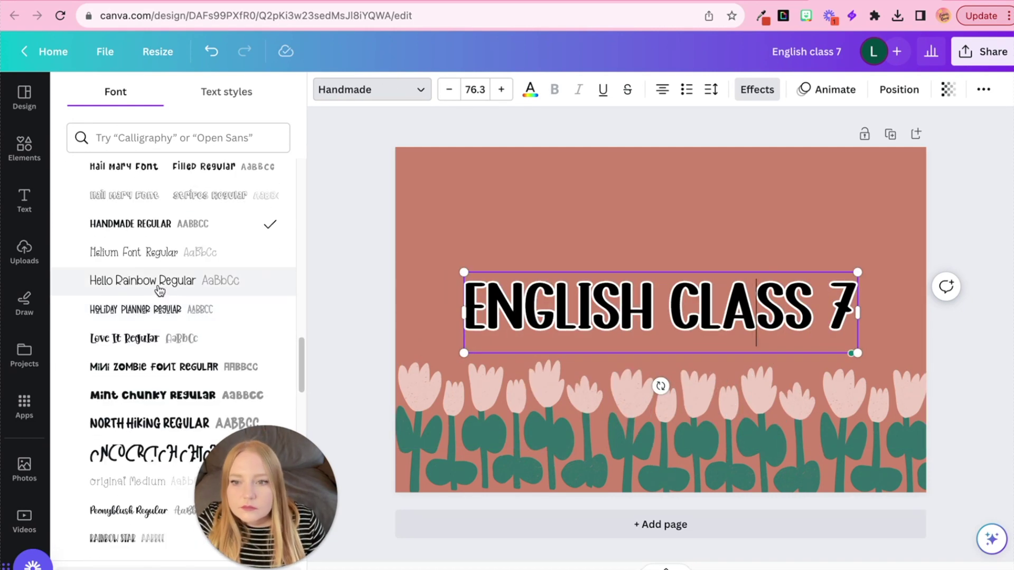
pyautogui.scroll(-3, 159, 292)
pyautogui.click(160, 364)
pyautogui.scroll(-5, 160, 365)
pyautogui.click(153, 213)
pyautogui.click(80, 270)
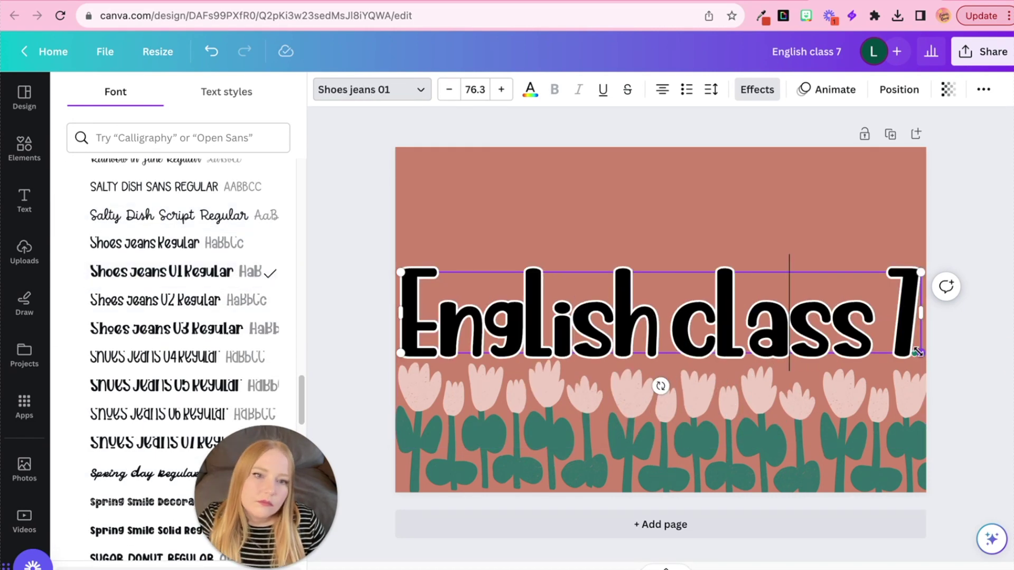
pyautogui.click(553, 301)
# Make the title all uppercase and reduce its size slightly to 64.5.
pyautogui.press('super+shift+k')
pyautogui.click(449, 90)
pyautogui.click(449, 89)
pyautogui.click(449, 90)
pyautogui.click(449, 89)
pyautogui.click(710, 90)
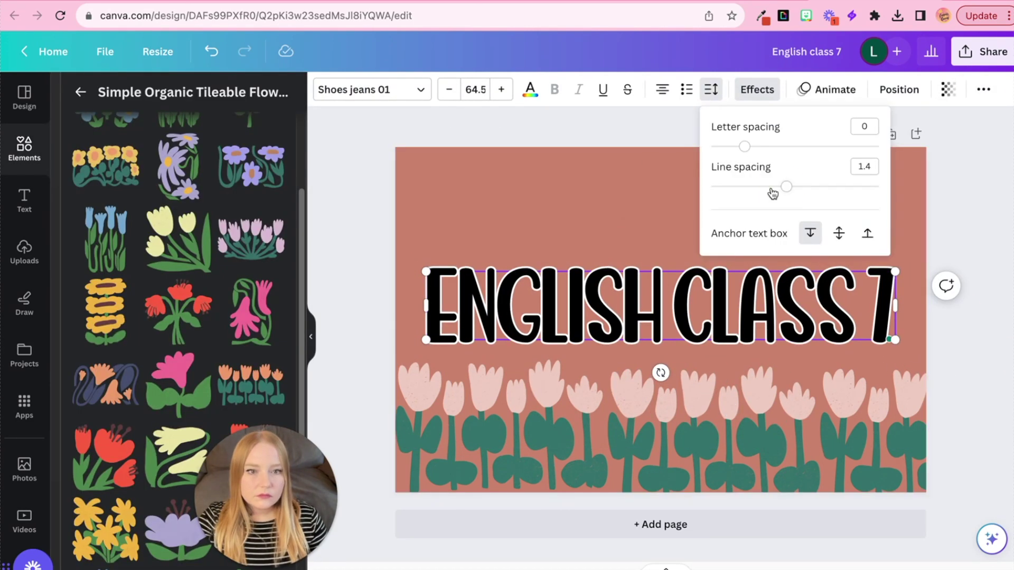
pyautogui.press('Escape')
# Add a shadow effect to the title and undo the accidental tulip shift.
pyautogui.click(757, 89)
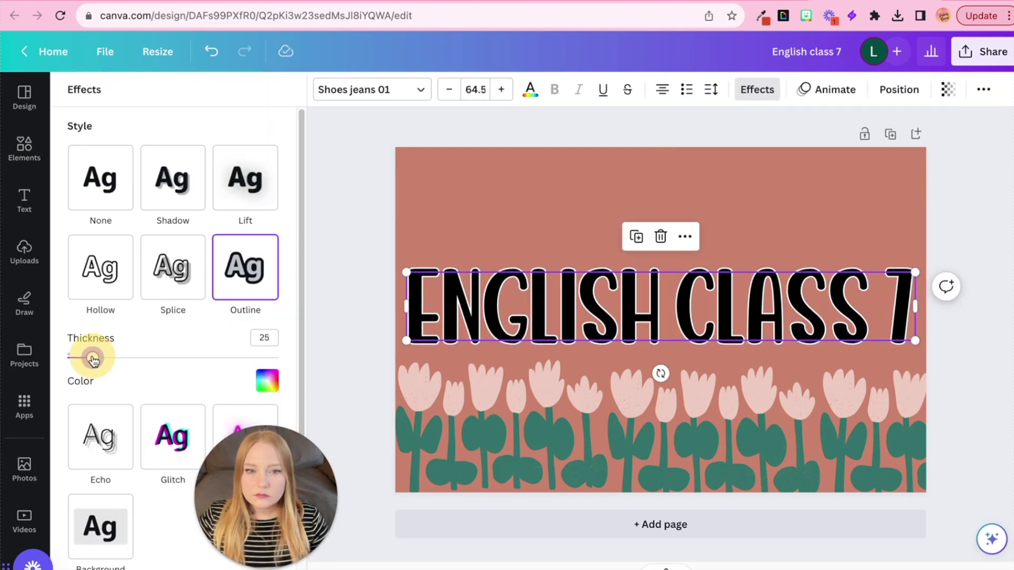
pyautogui.click(172, 177)
pyautogui.click(983, 363)
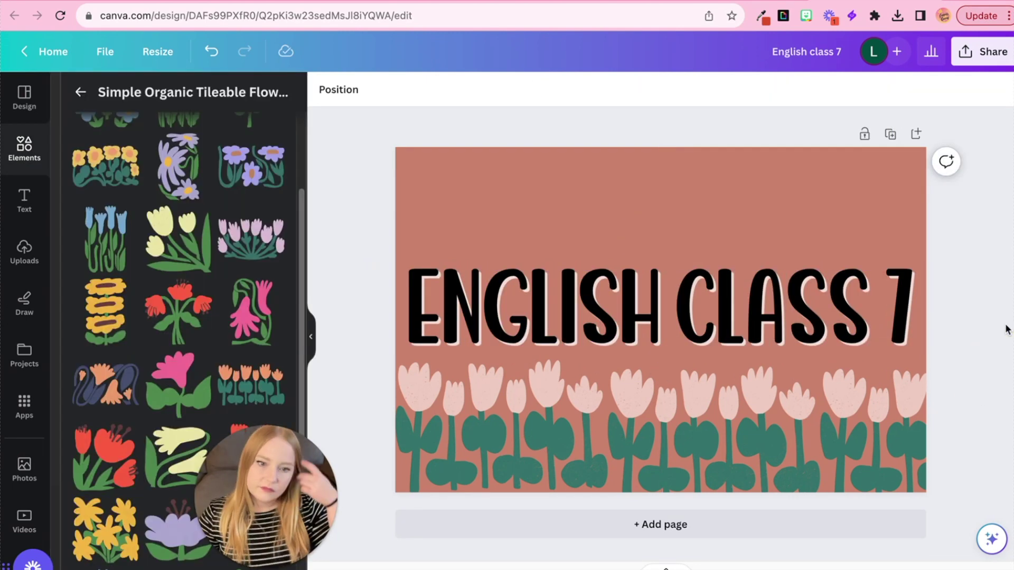
pyautogui.hotkey('ctrl', 'z')
pyautogui.hotkey('ctrl', 'z')
pyautogui.click(976, 342)
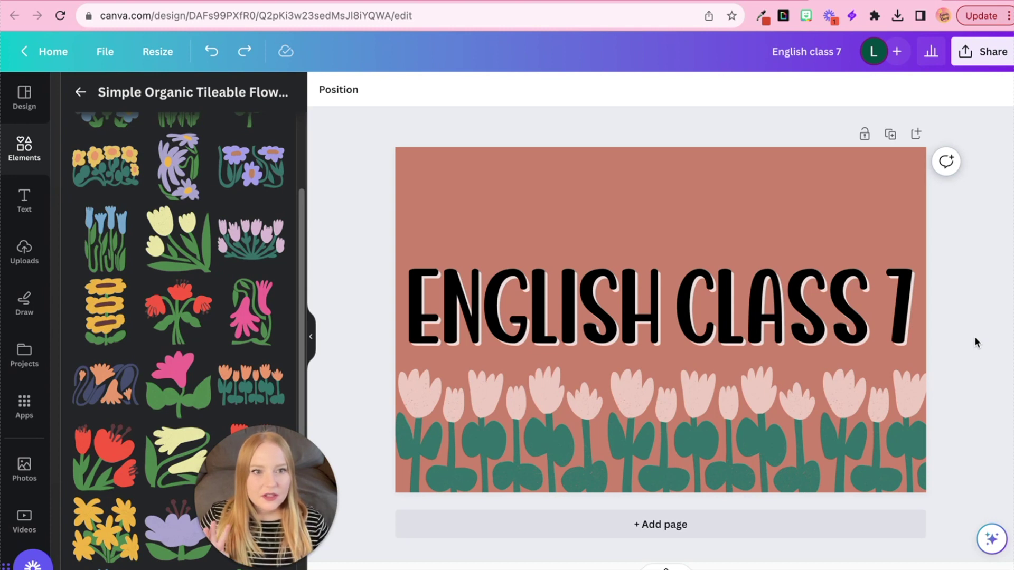
# Download the English class 7 design as a PNG file via Share > Download.
pyautogui.click(986, 55)
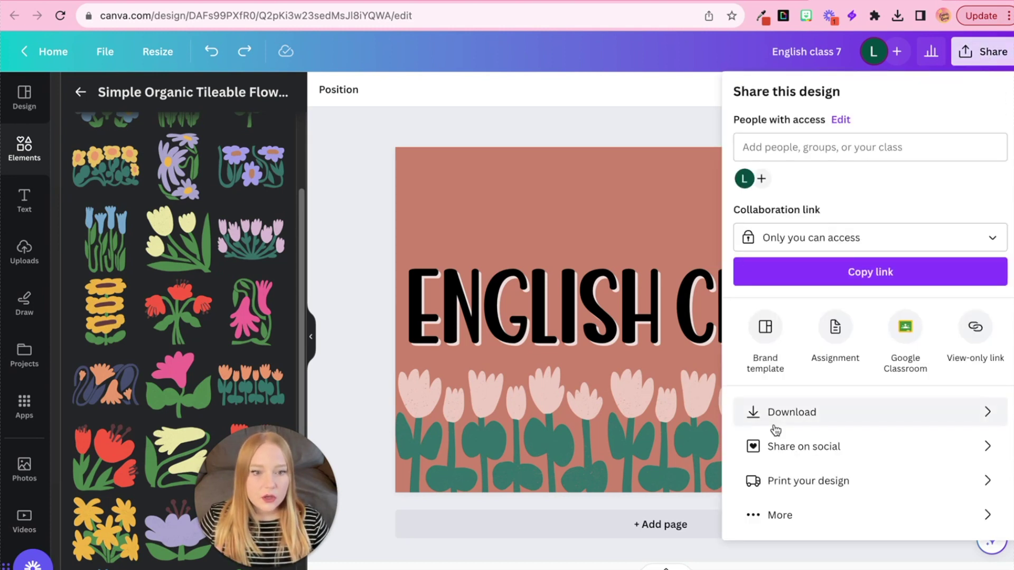
pyautogui.click(754, 412)
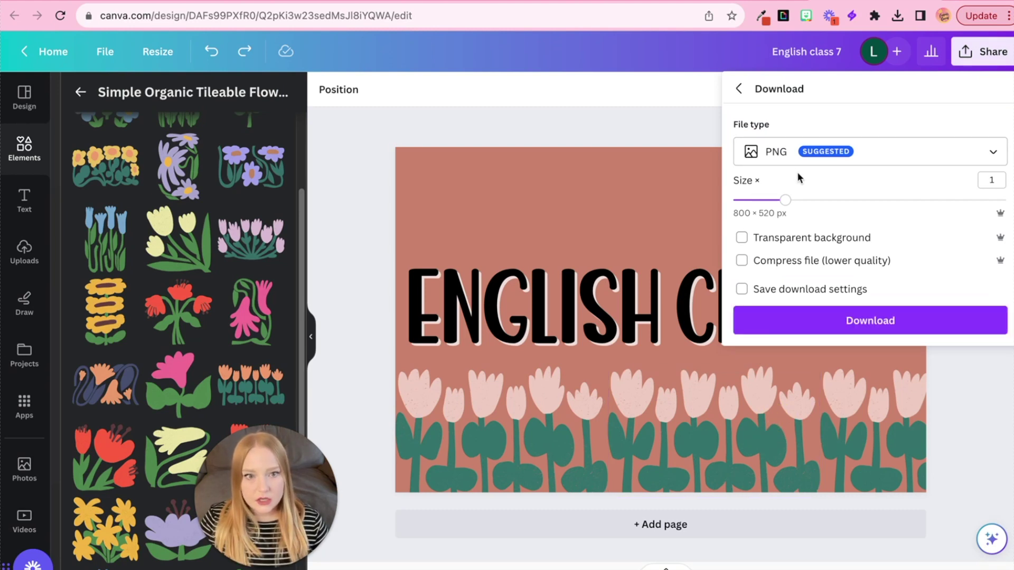
pyautogui.click(837, 334)
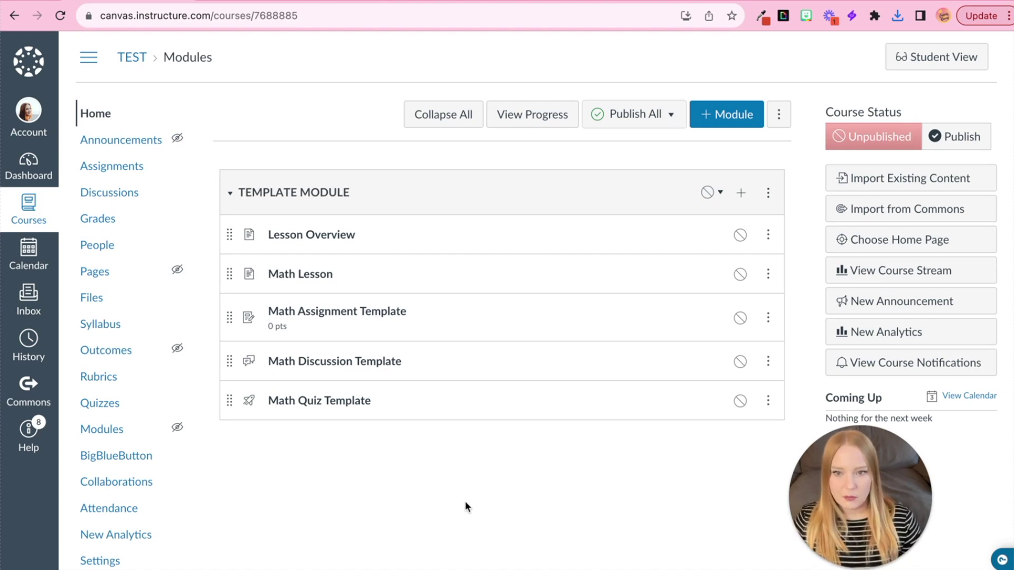
# Go to the course Settings and start choosing an image for the course card.
pyautogui.click(98, 562)
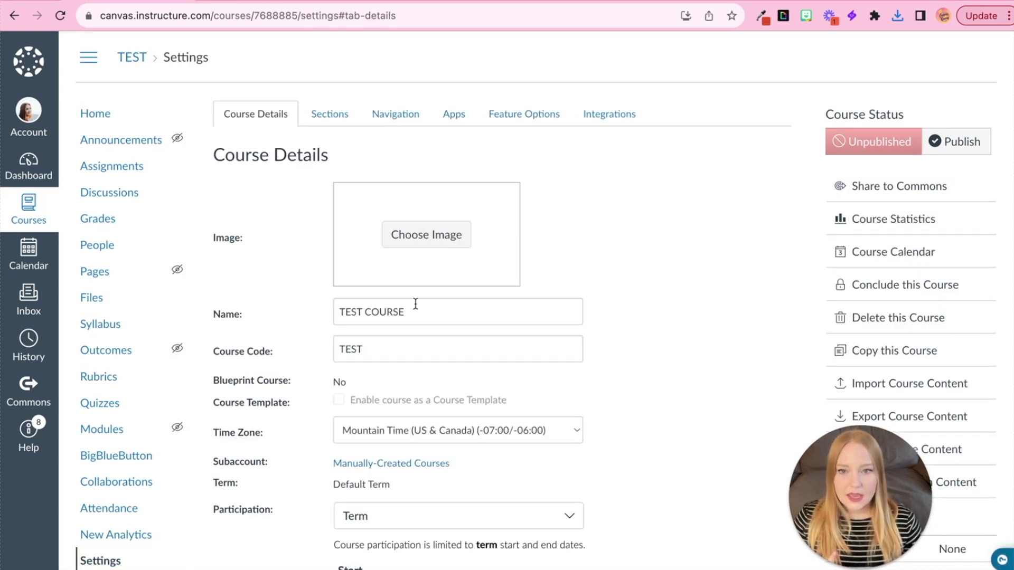
pyautogui.click(416, 246)
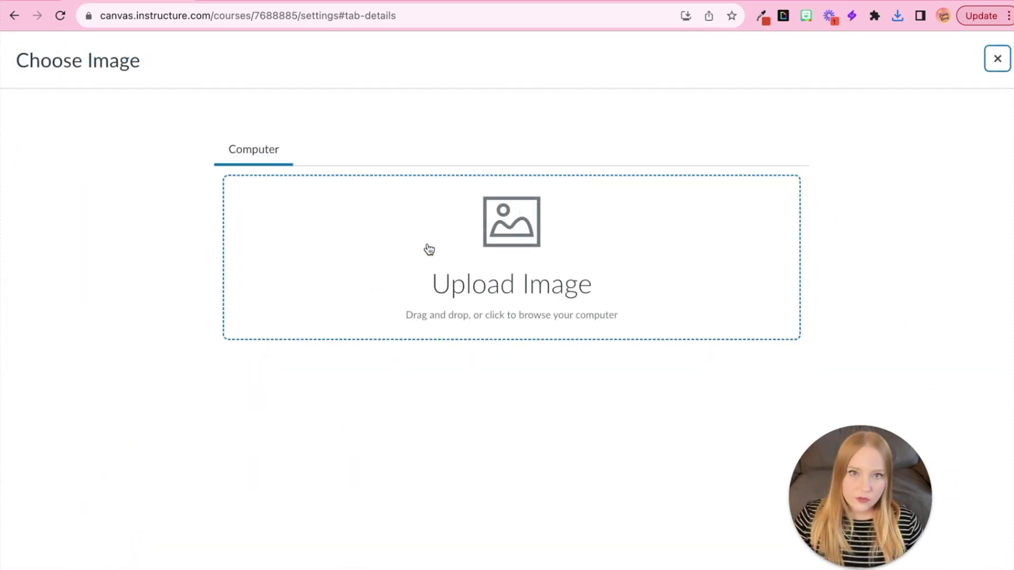
# Upload English class 7.png from Downloads as the course image.
pyautogui.click(439, 267)
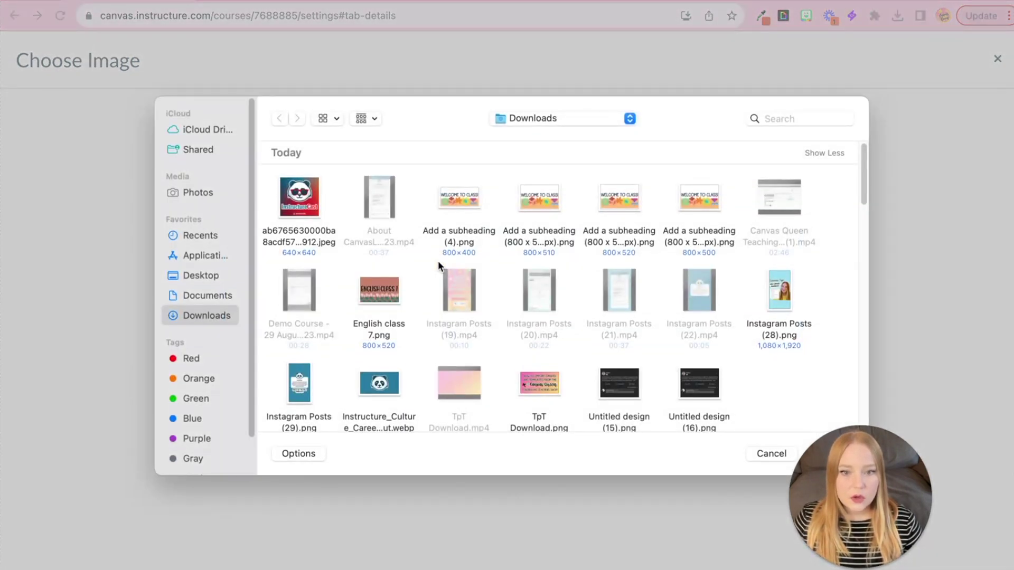
pyautogui.doubleClick(387, 290)
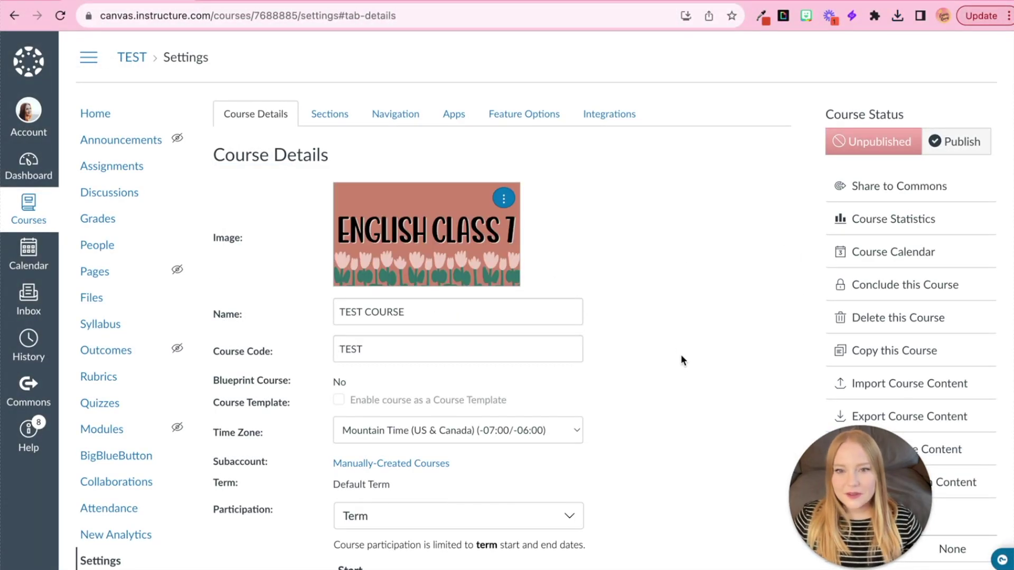
pyautogui.scroll(-8, 680, 359)
pyautogui.scroll(-6, 682, 359)
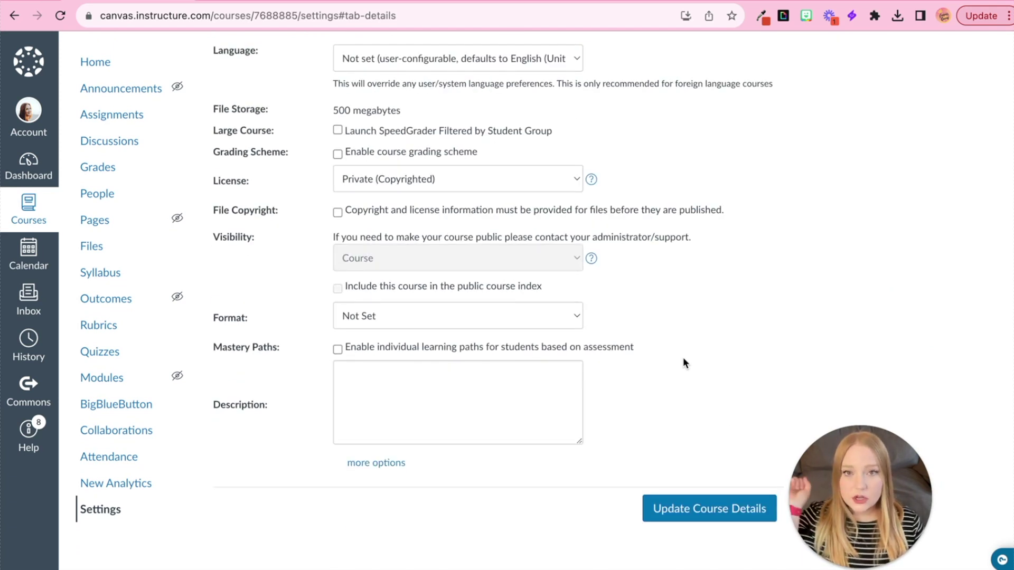
# Save the course details with Update Course Details.
pyautogui.click(699, 520)
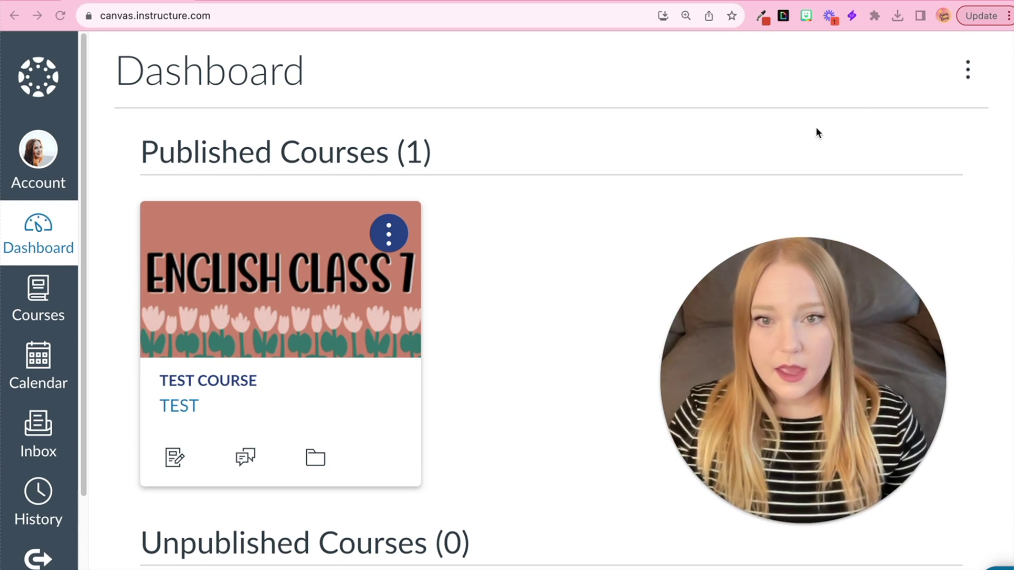
pyautogui.click(971, 70)
pyautogui.click(969, 70)
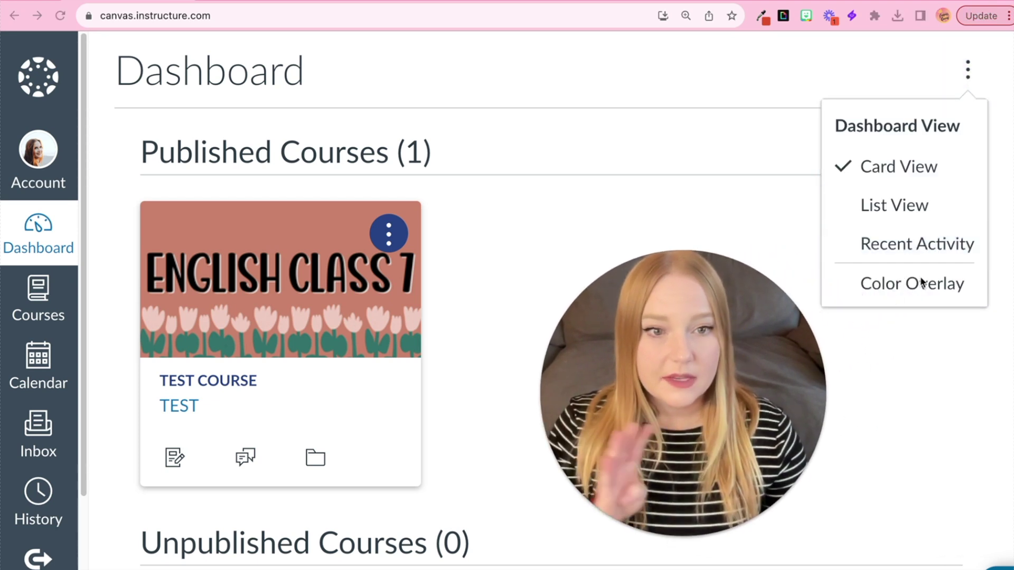
pyautogui.click(851, 296)
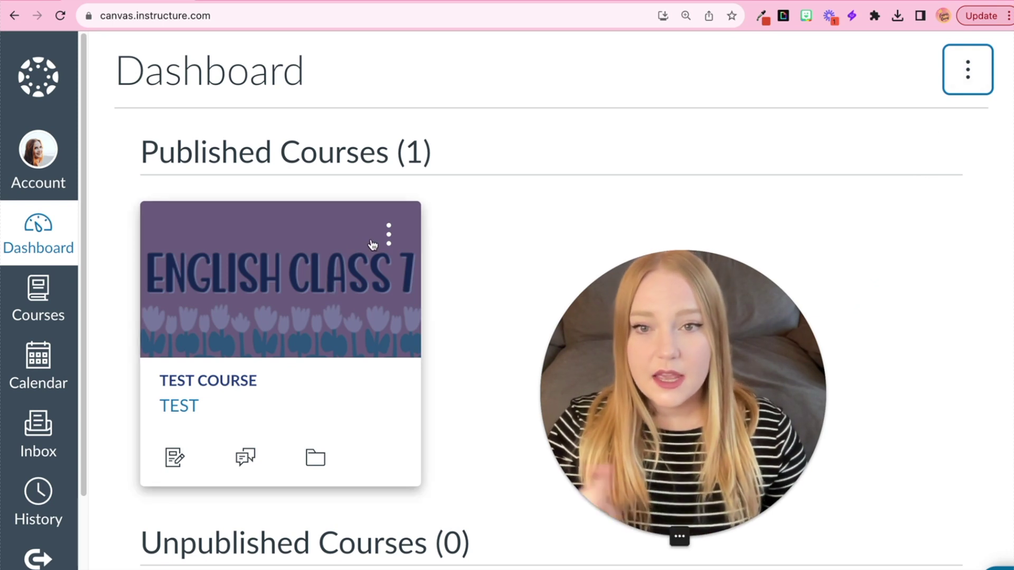
pyautogui.click(968, 69)
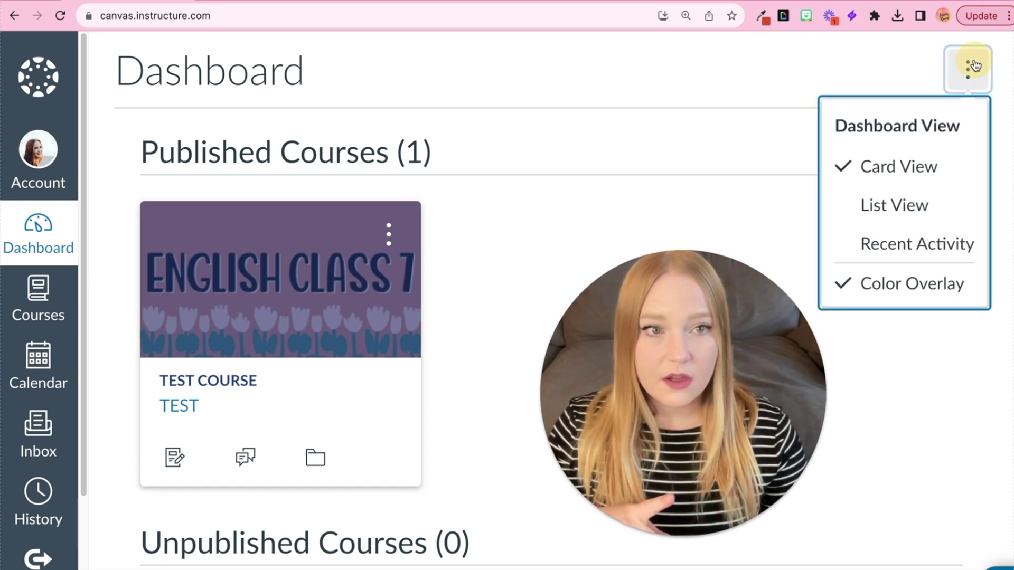
pyautogui.click(840, 296)
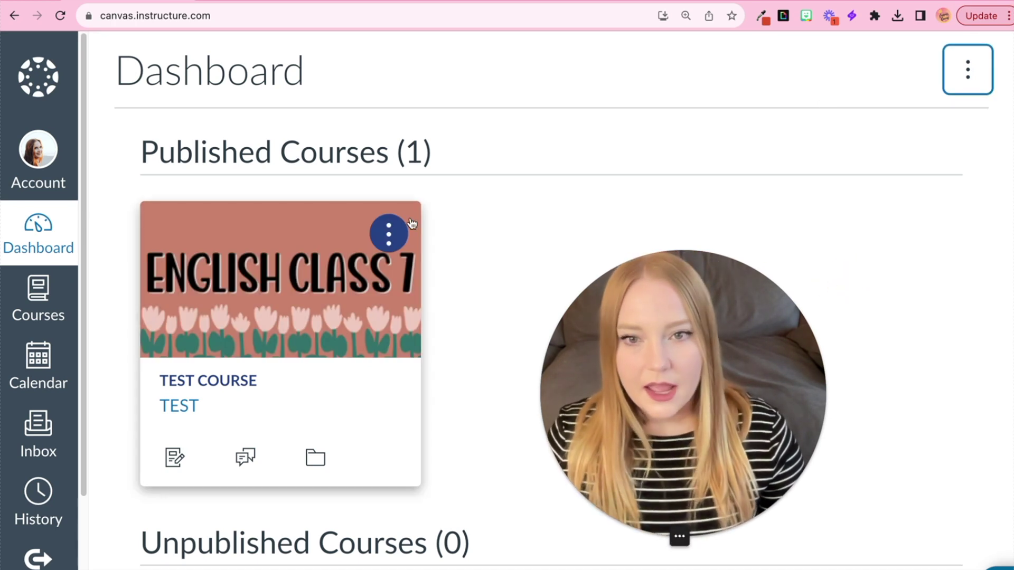
# Sample the salmon colour from the course image with the eyedropper extension and copy hex #ca816a.
pyautogui.click(398, 236)
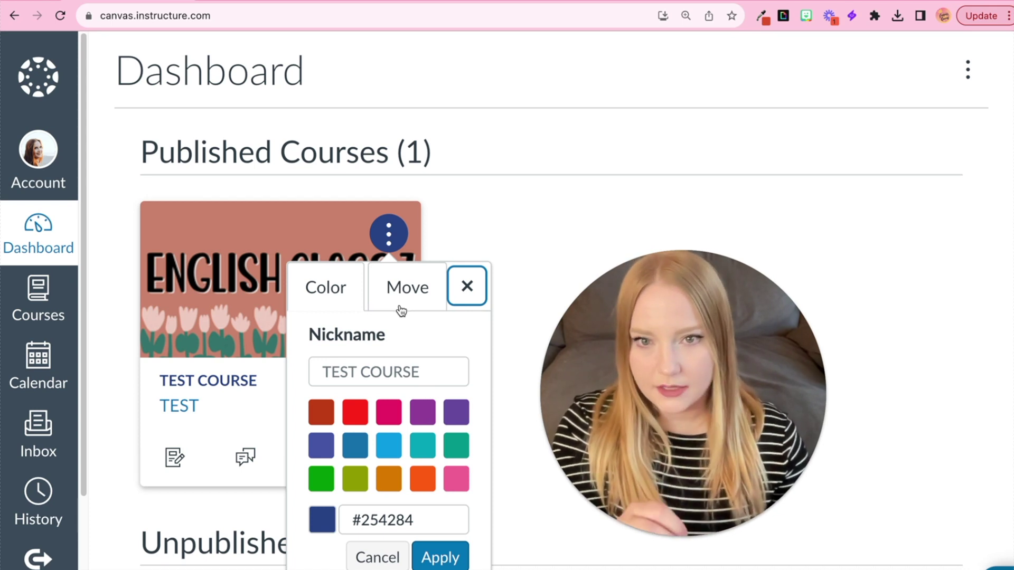
pyautogui.click(760, 17)
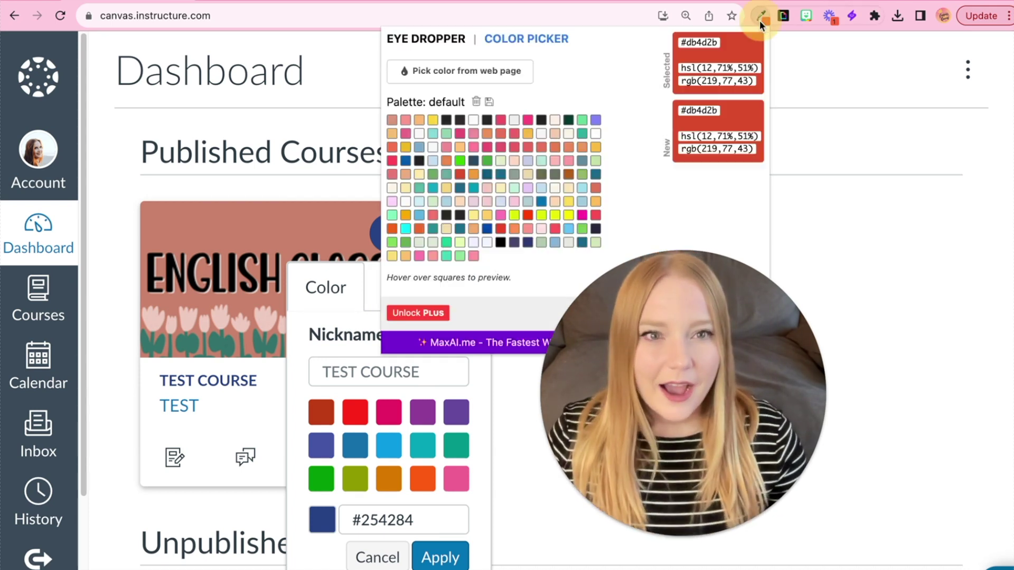
pyautogui.click(451, 72)
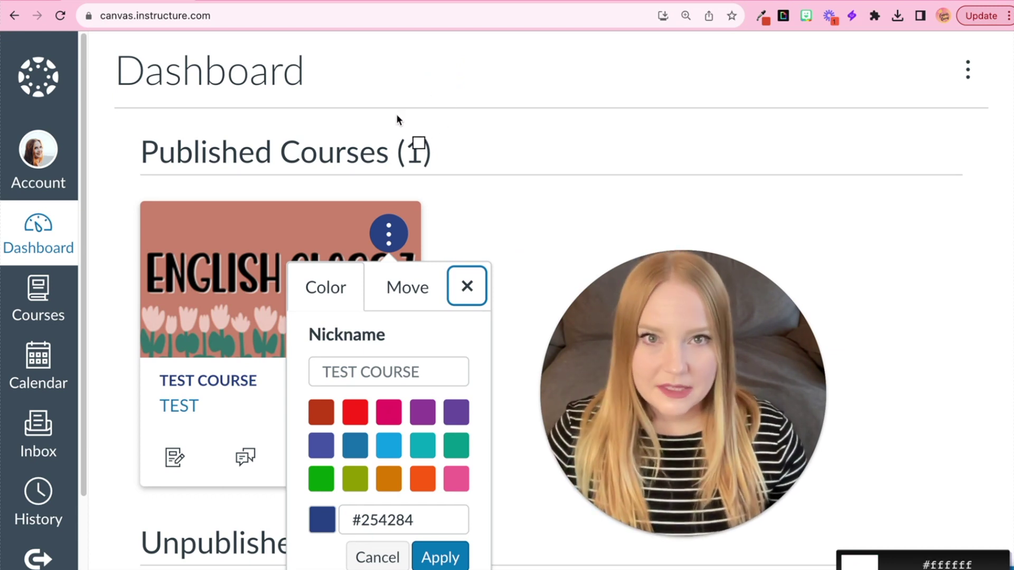
pyautogui.click(263, 216)
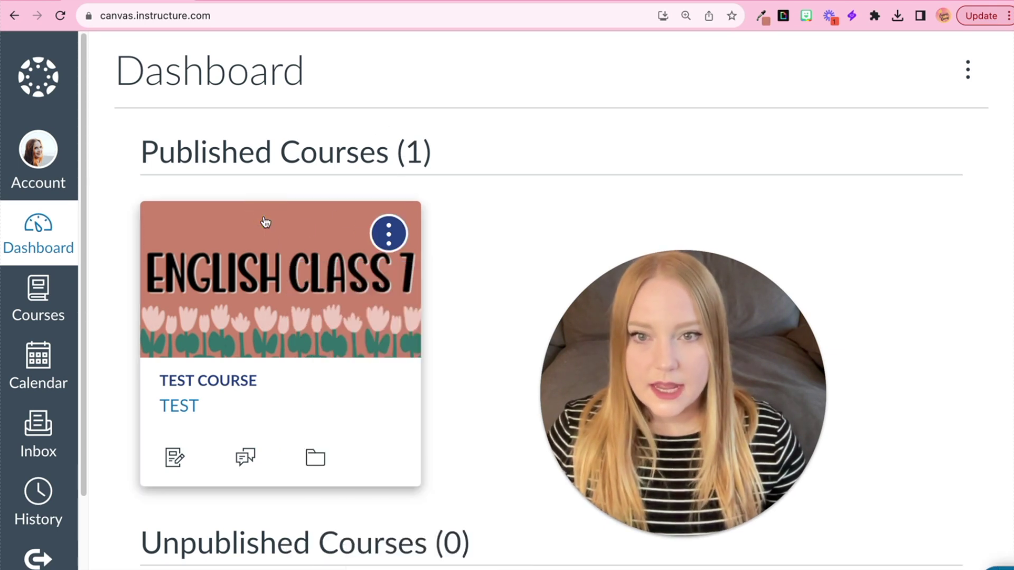
pyautogui.click(765, 20)
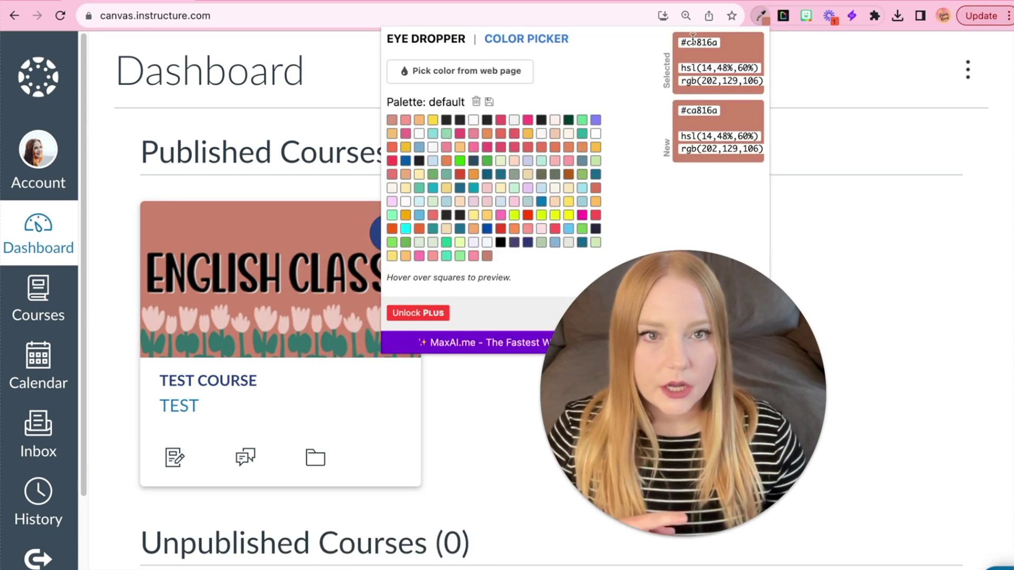
pyautogui.click(734, 45)
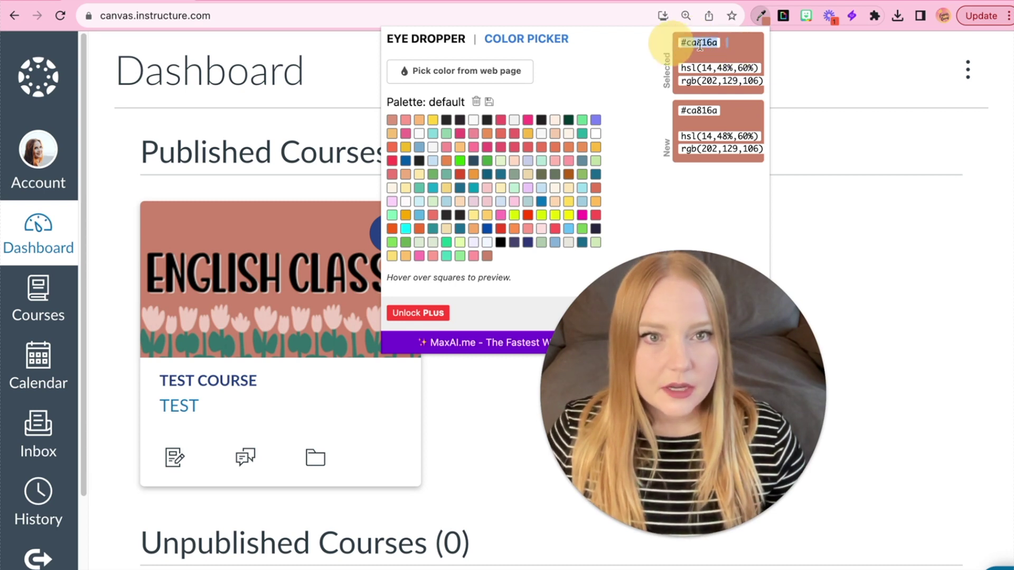
pyautogui.rightClick(701, 44)
pyautogui.click(721, 73)
# Replace the card colour #254284 with #ca816a and apply it.
pyautogui.click(338, 190)
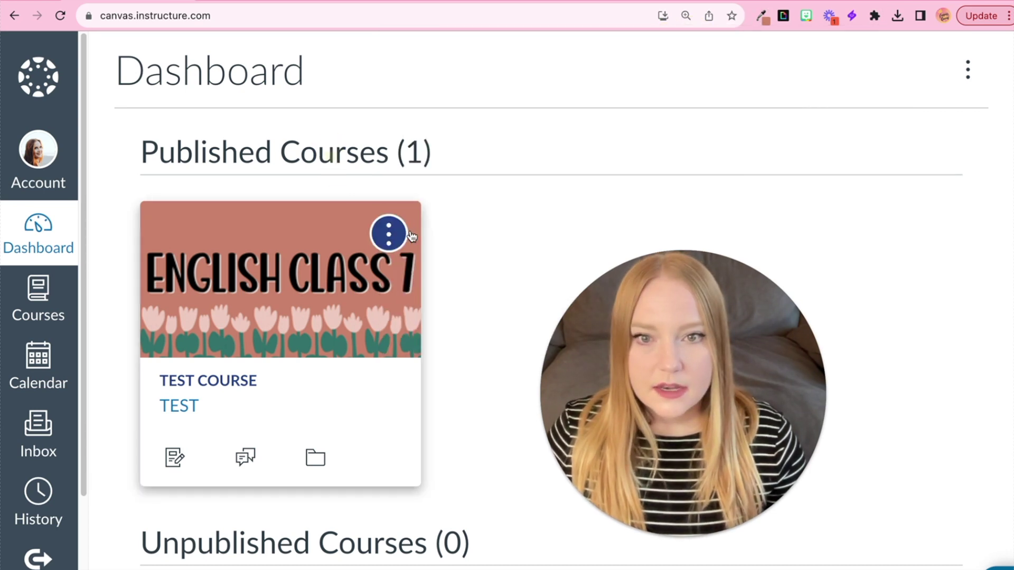
pyautogui.click(388, 233)
pyautogui.tripleClick(403, 519)
pyautogui.hotkey('ctrl', 'v')
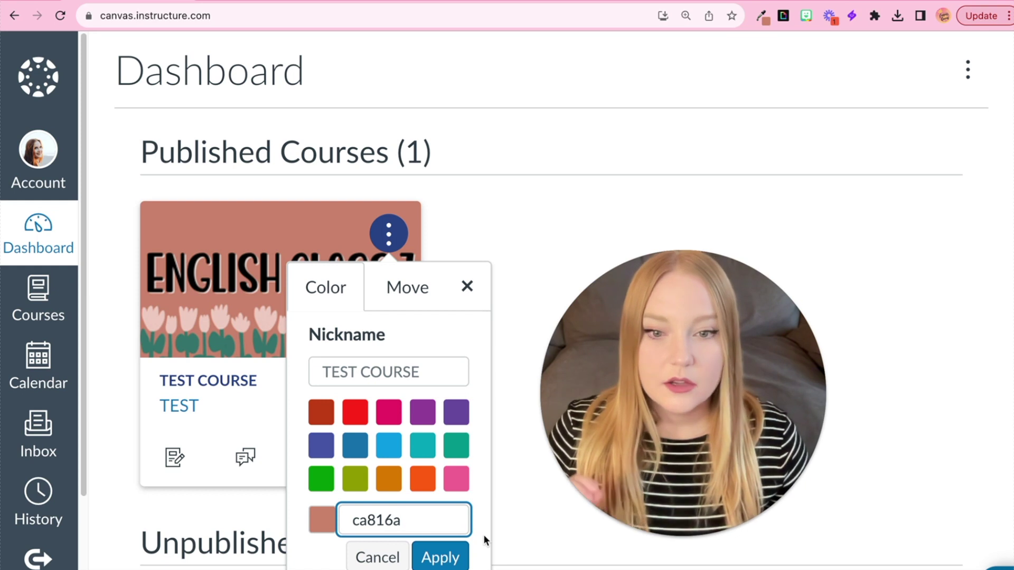
pyautogui.click(440, 558)
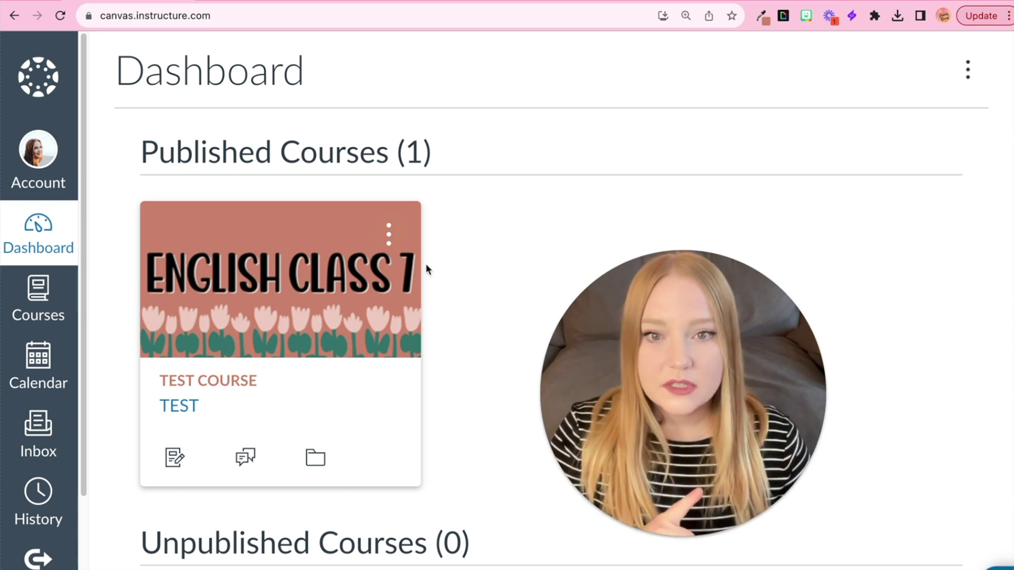
pyautogui.click(390, 233)
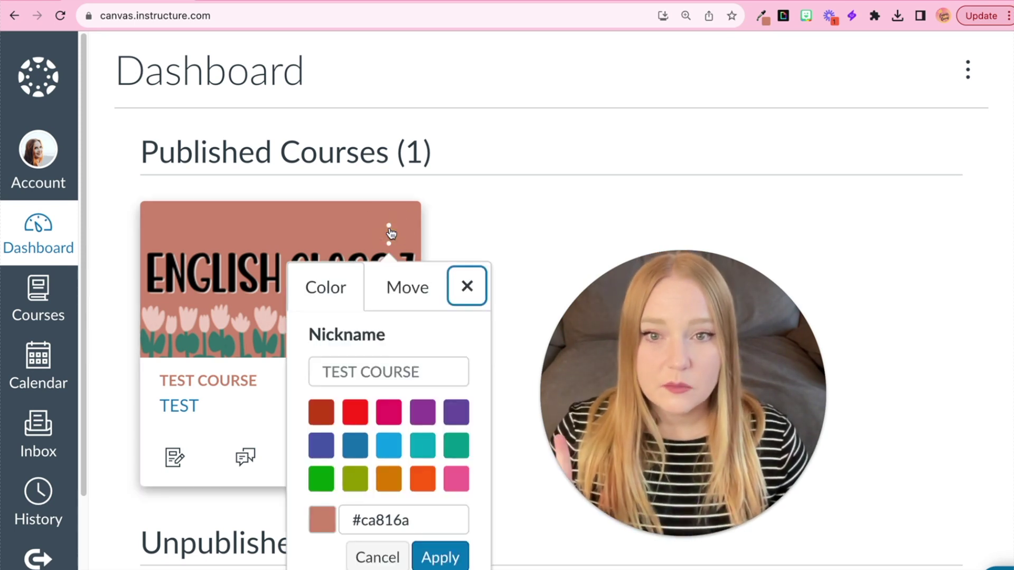
# Sample the darker brown #955743 with ColorZilla and copy its hex value.
pyautogui.click(390, 232)
pyautogui.click(762, 16)
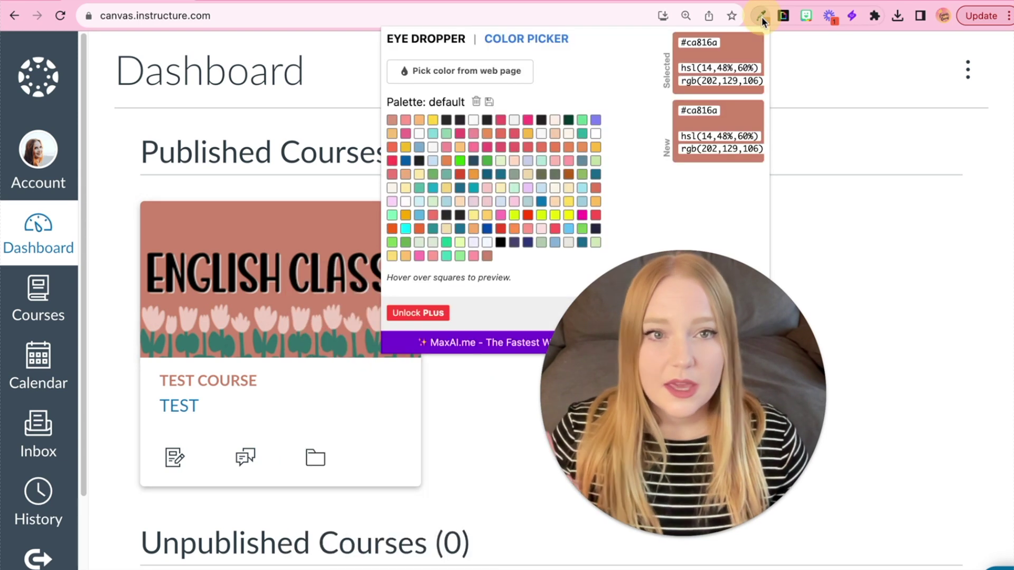
pyautogui.click(525, 42)
pyautogui.moveTo(434, 85); pyautogui.dragTo(445, 104)
pyautogui.doubleClick(706, 111)
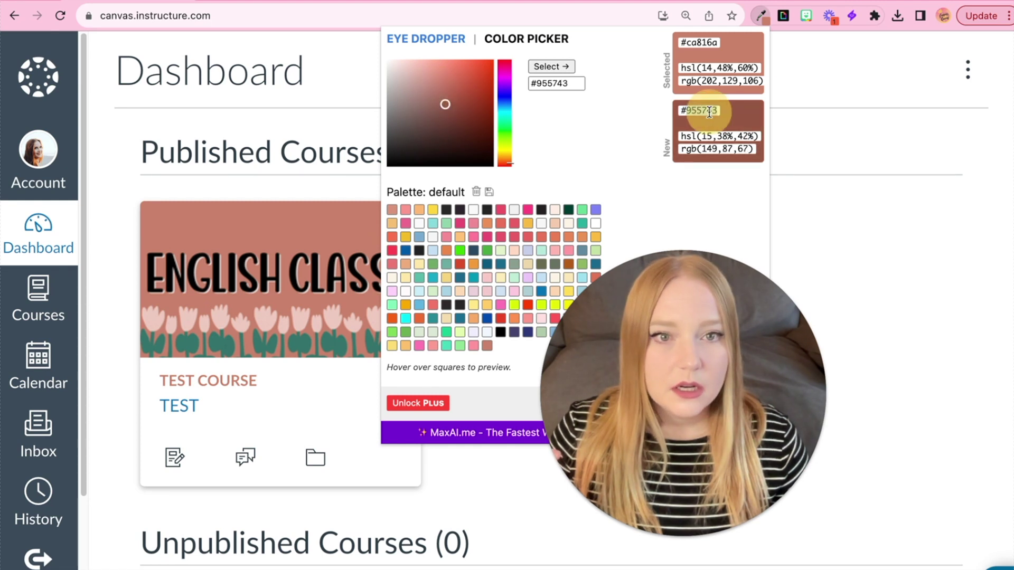
pyautogui.rightClick(708, 112)
pyautogui.click(726, 143)
pyautogui.click(281, 418)
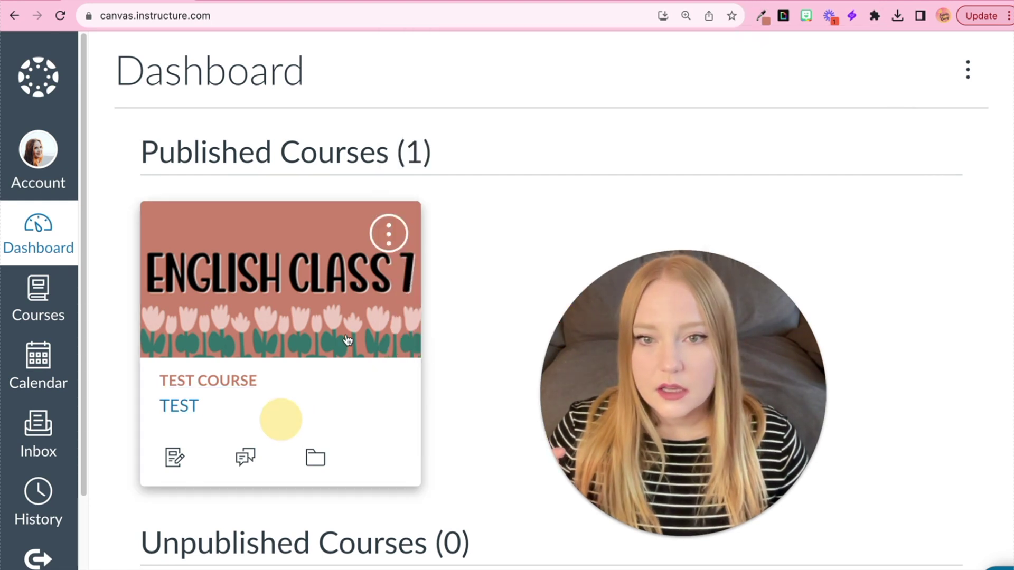
# Replace the card's ca816a colour with #955743 and apply it.
pyautogui.click(389, 232)
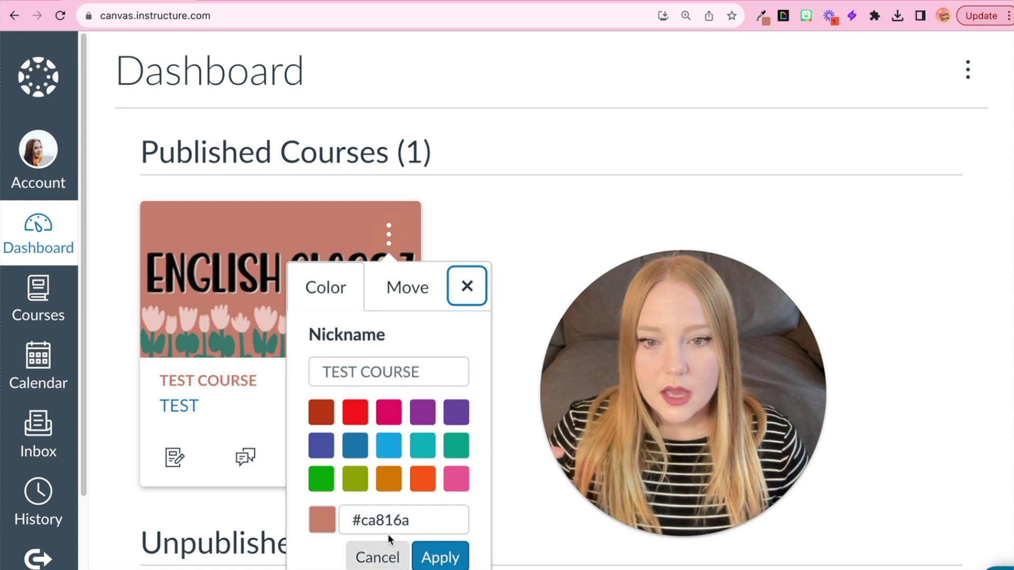
pyautogui.doubleClick(387, 518)
pyautogui.hotkey('ctrl', 'v')
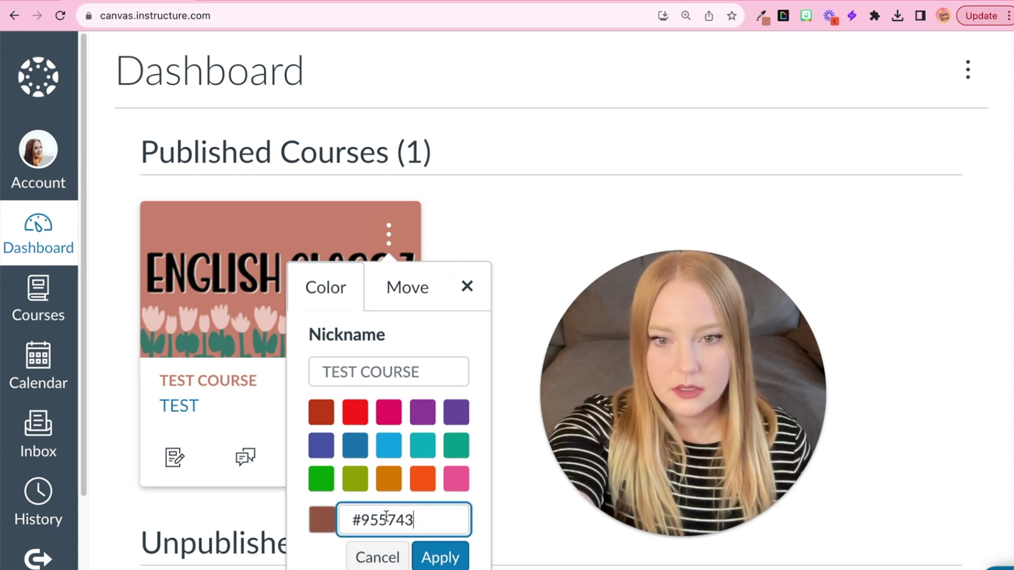
pyautogui.click(455, 557)
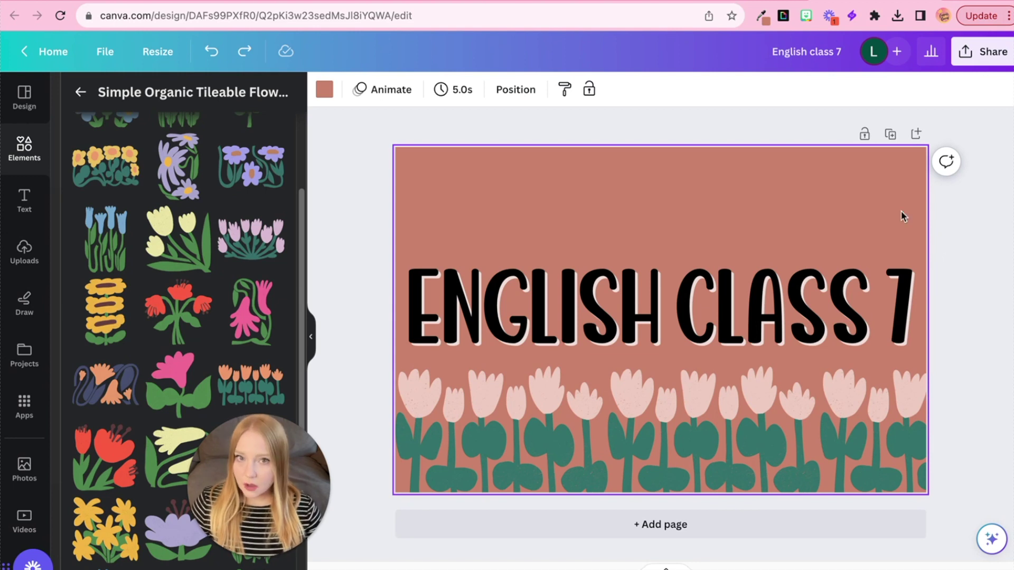
# Select the ENGLISH CLASS 7 title on the Canva card design.
pyautogui.click(712, 330)
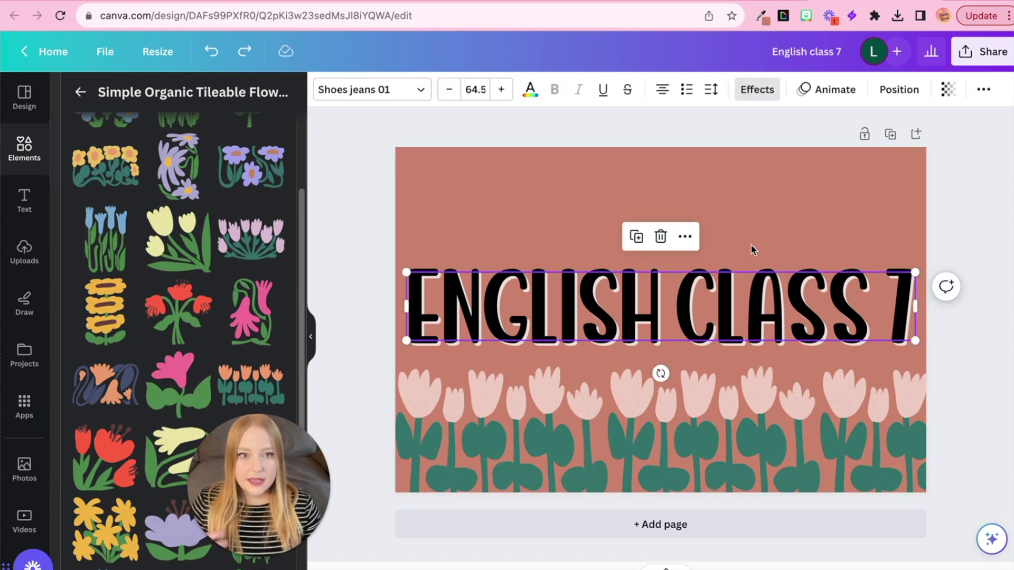
# Give the title a Typewriter animation and the tulip border a Baseline animation.
pyautogui.click(827, 93)
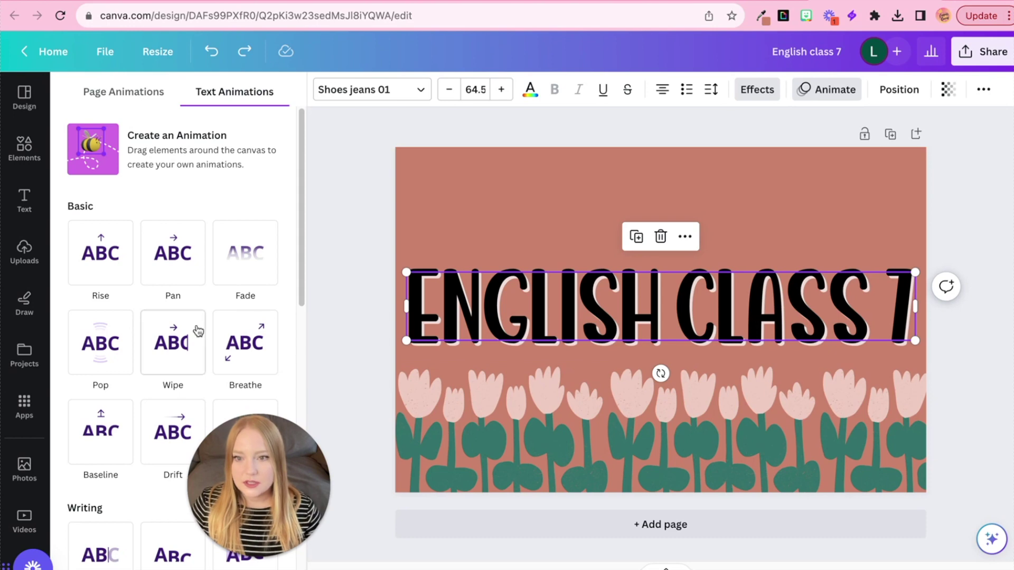
pyautogui.scroll(-2, 198, 333)
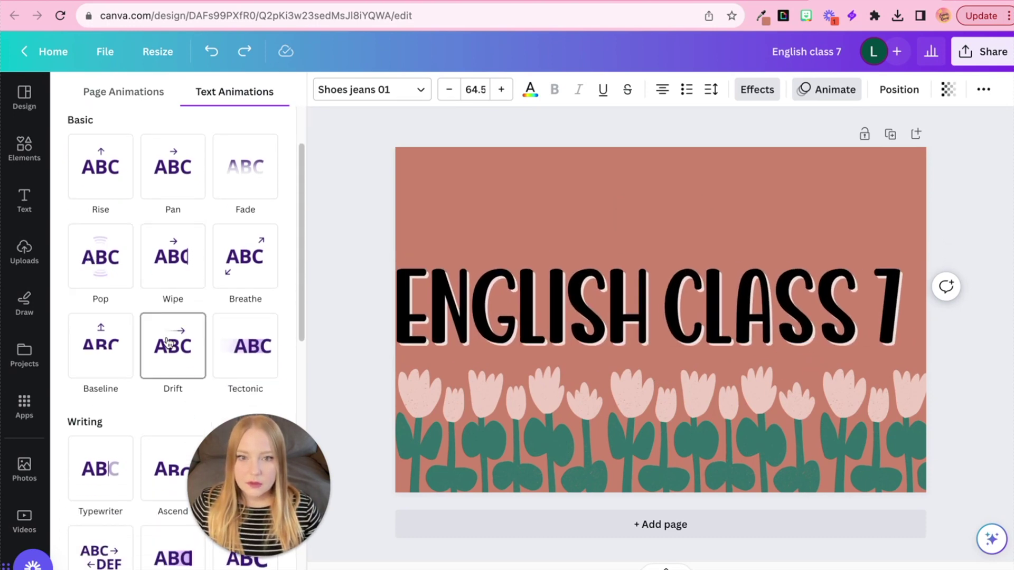
pyautogui.scroll(-3, 138, 295)
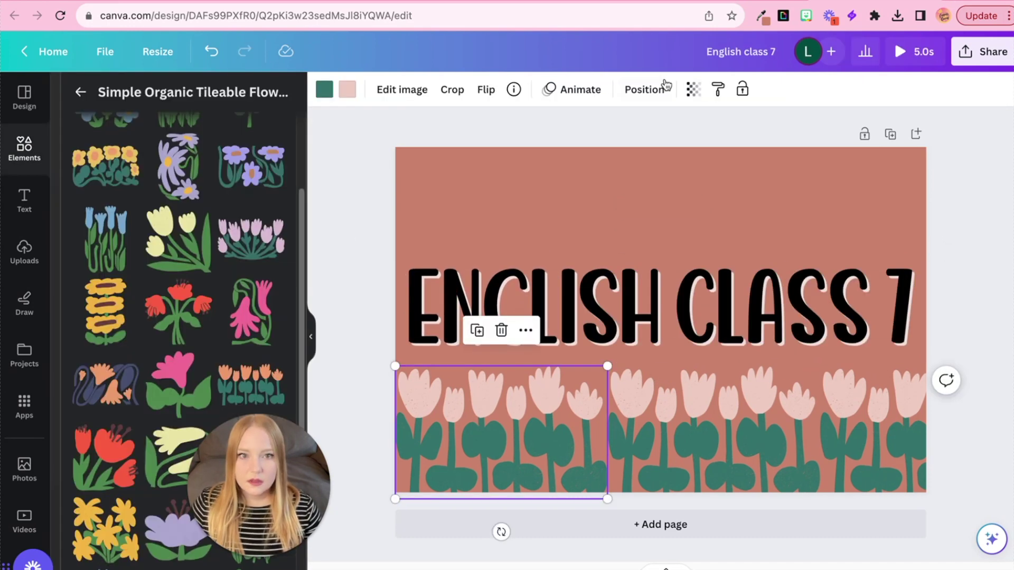
pyautogui.click(580, 89)
pyautogui.scroll(-5, 174, 317)
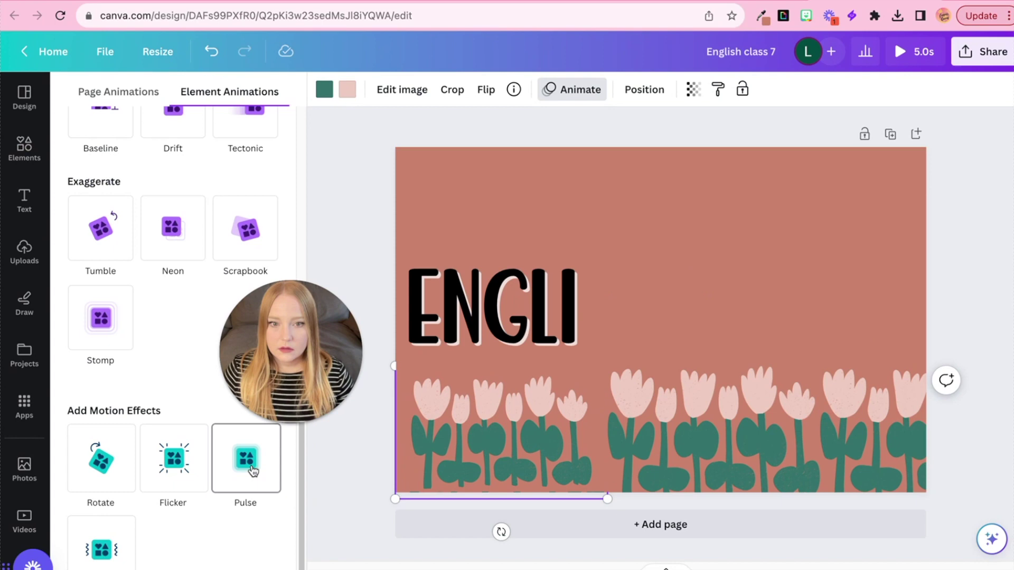
pyautogui.scroll(3, 90, 261)
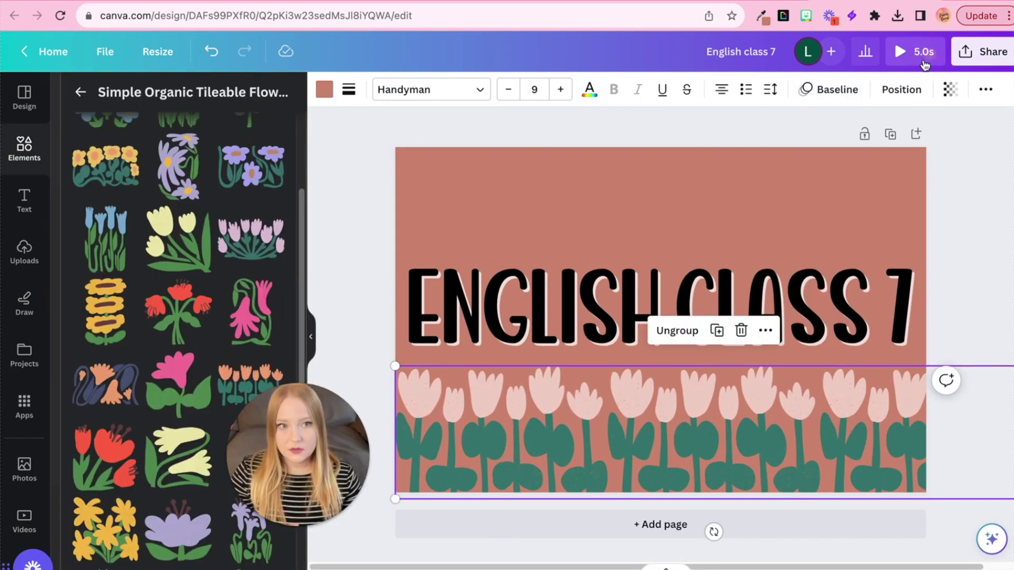
# Preview the 5-second animation, replay it, then exit the preview.
pyautogui.click(923, 59)
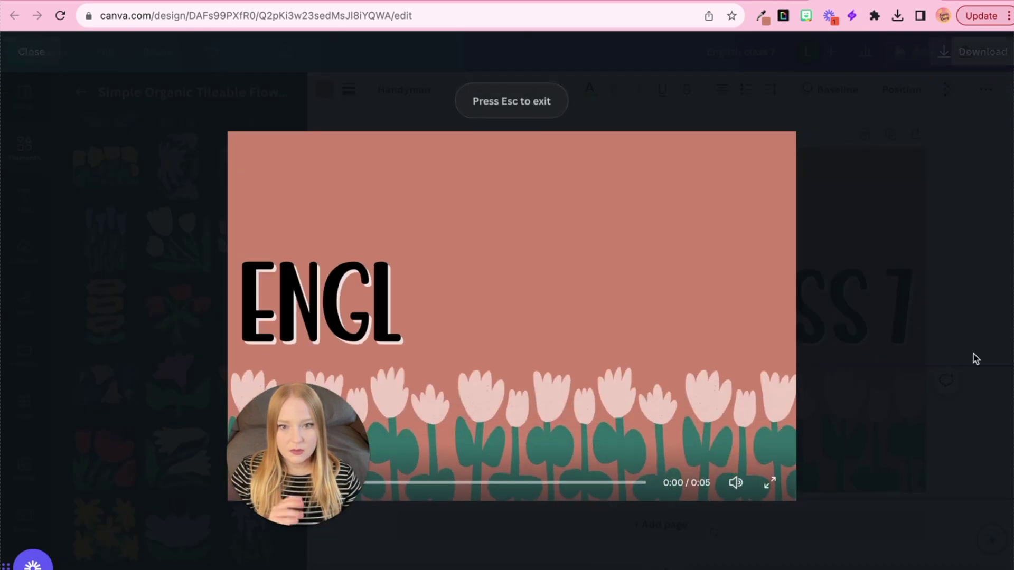
pyautogui.click(254, 483)
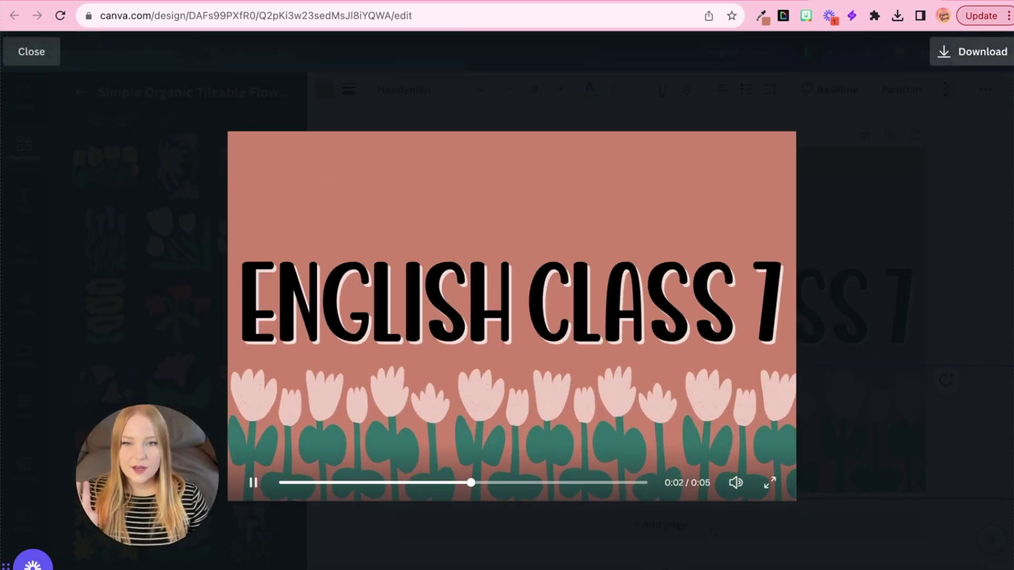
pyautogui.press('Escape')
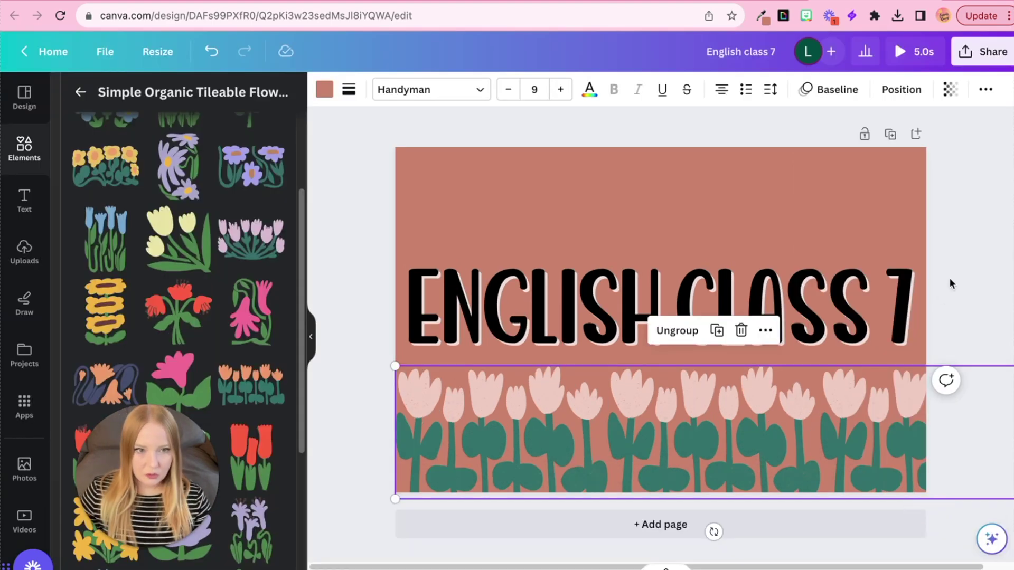
# Add a blank page and move it ahead of the ENGLISH CLASS 7 page.
pyautogui.click(973, 282)
pyautogui.click(628, 525)
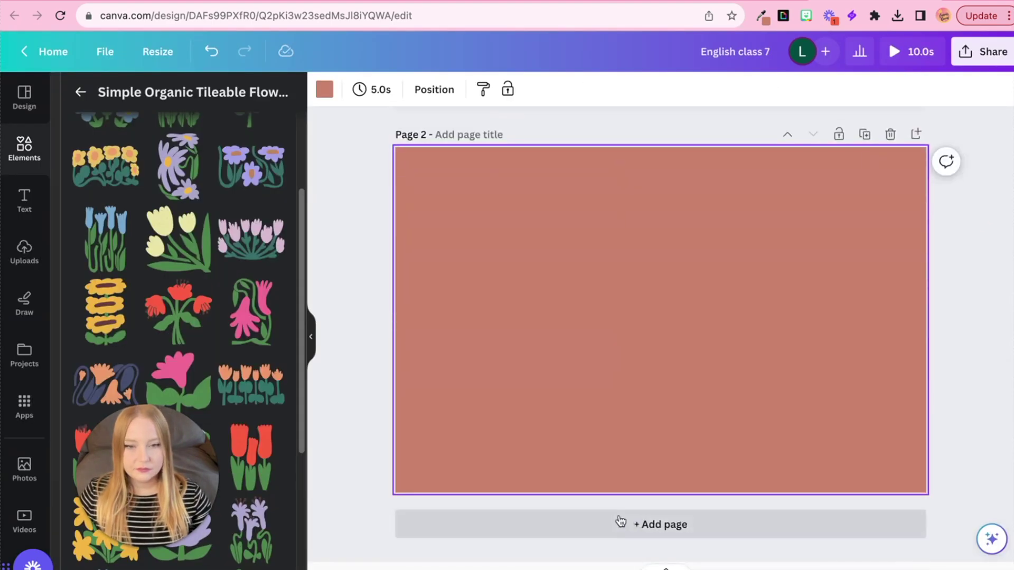
pyautogui.scroll(5, 633, 483)
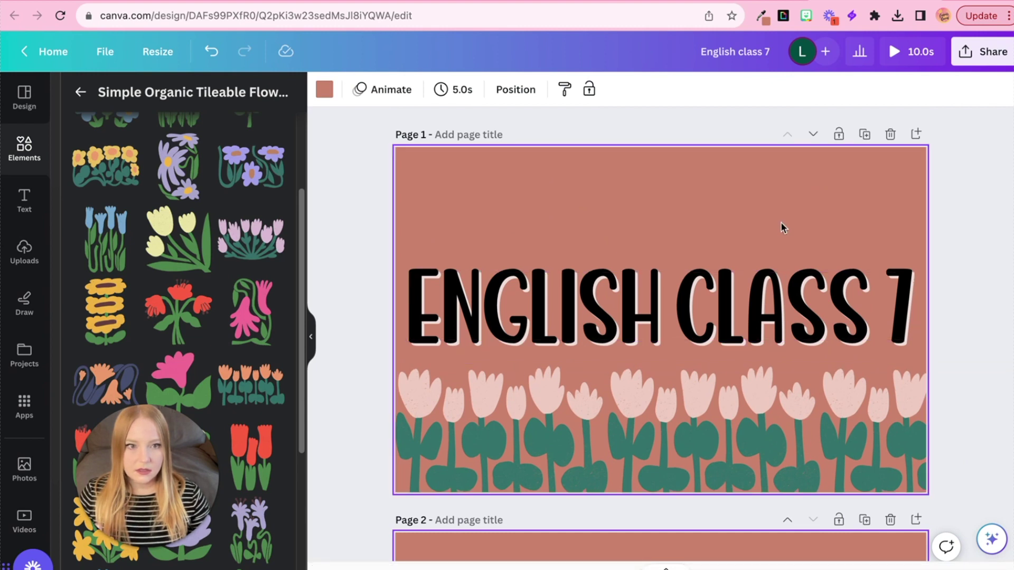
pyautogui.click(789, 521)
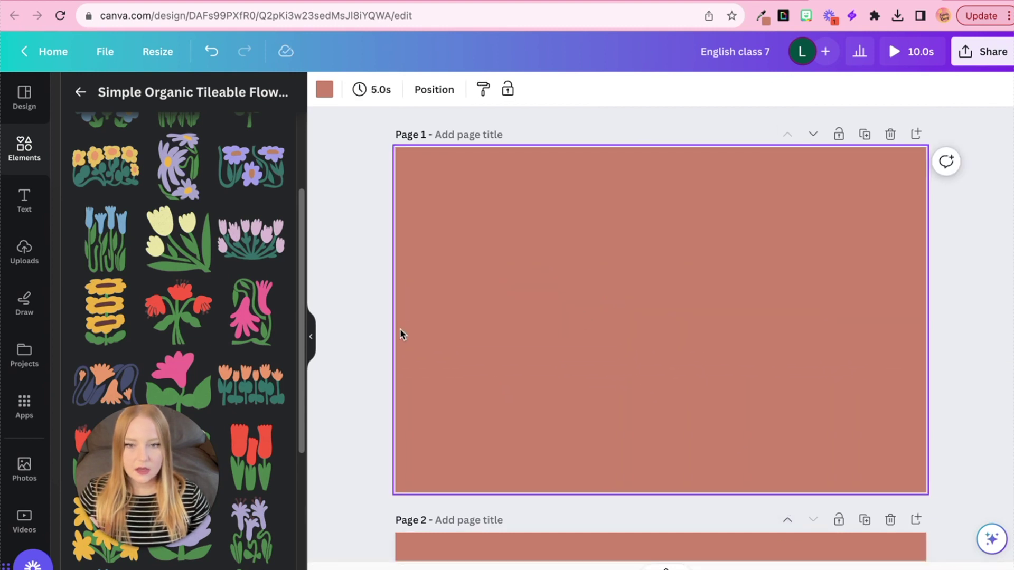
pyautogui.scroll(-5, 492, 464)
# Paste a copy of the title onto page 1 and reword it to 'WELCOME TO ...'.
pyautogui.click(521, 421)
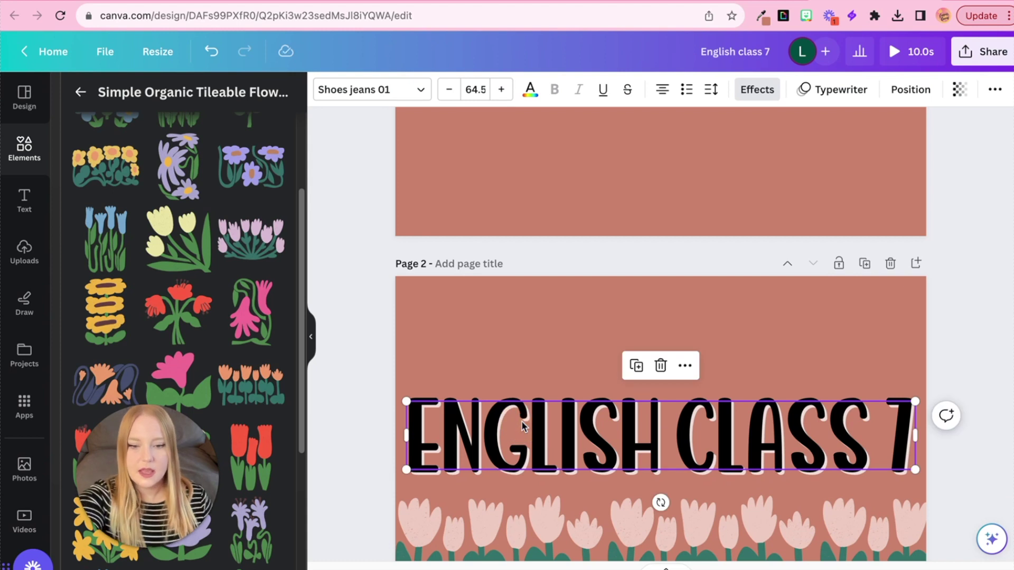
pyautogui.scroll(5, 522, 421)
pyautogui.hotkey('ctrl', 'v')
pyautogui.doubleClick(562, 288)
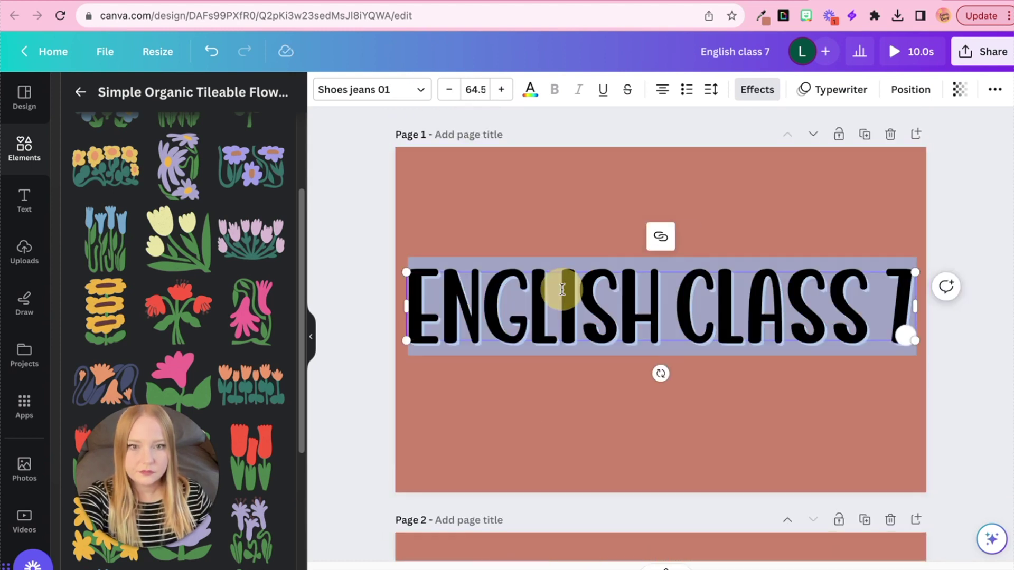
pyautogui.write('WELCOME')
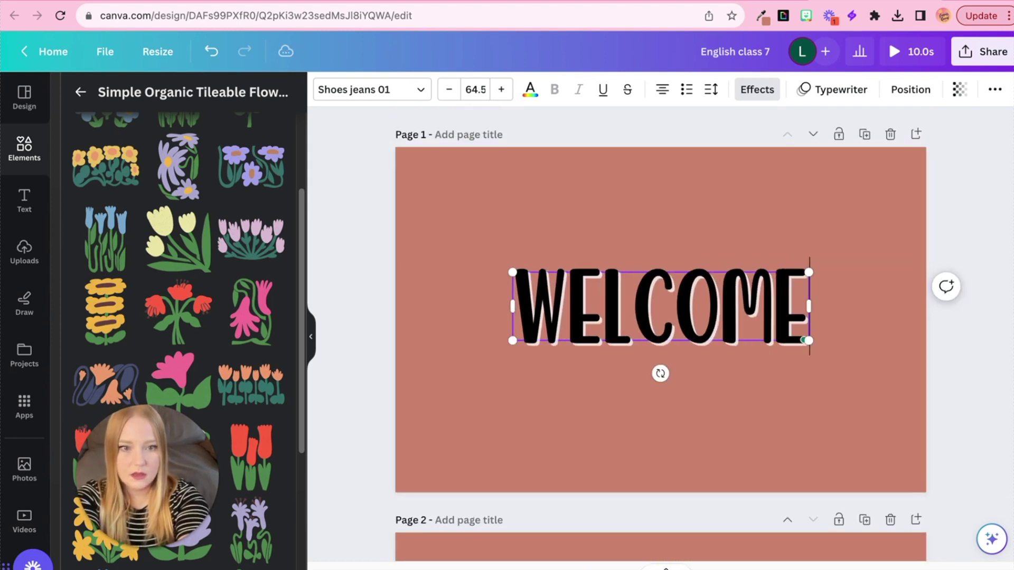
pyautogui.write(' TO ...')
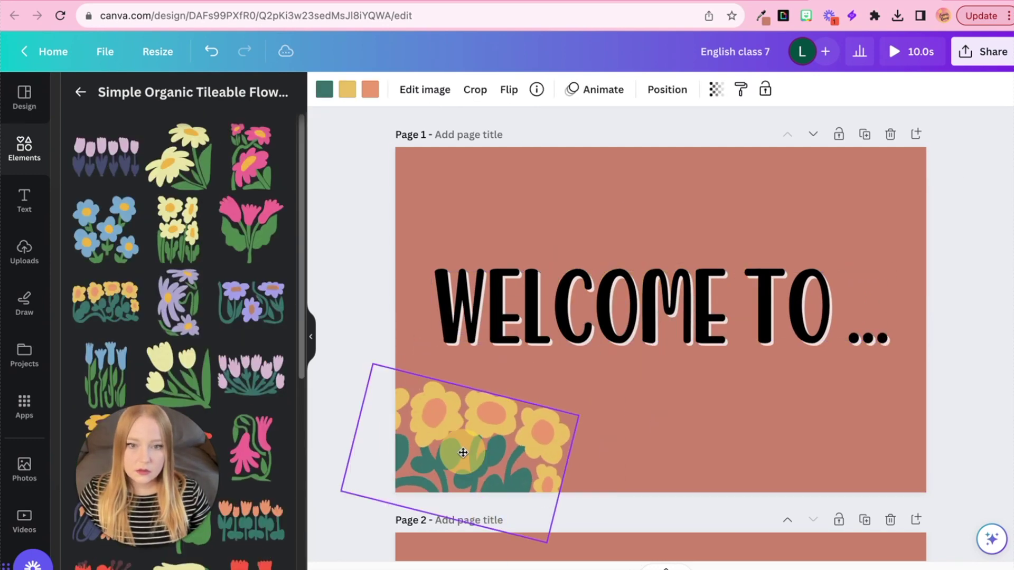
pyautogui.click(509, 89)
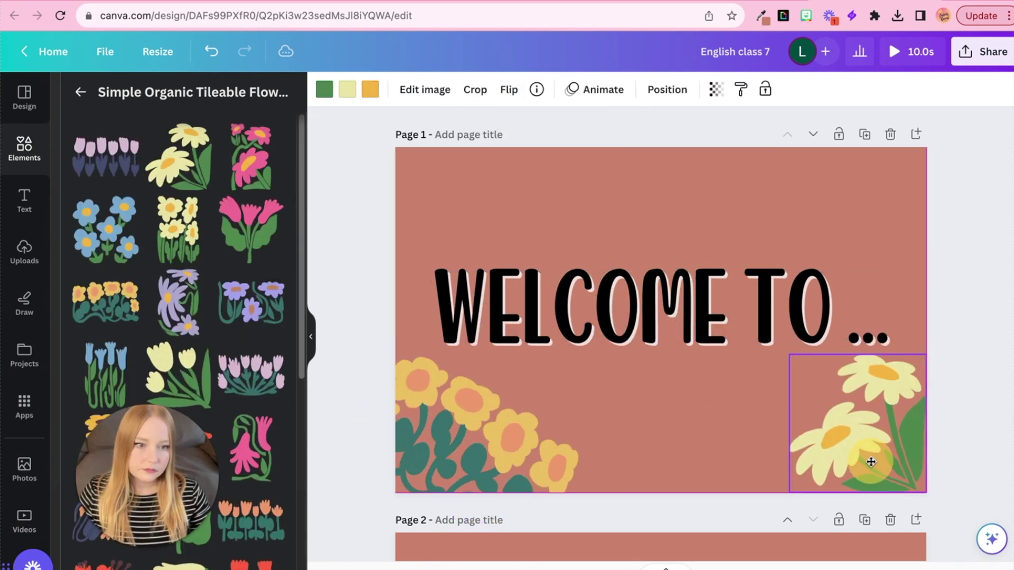
# Place flower clusters around the page: red tulips top-left, purple flowers top centre.
pyautogui.moveTo(251, 375); pyautogui.dragTo(689, 494)
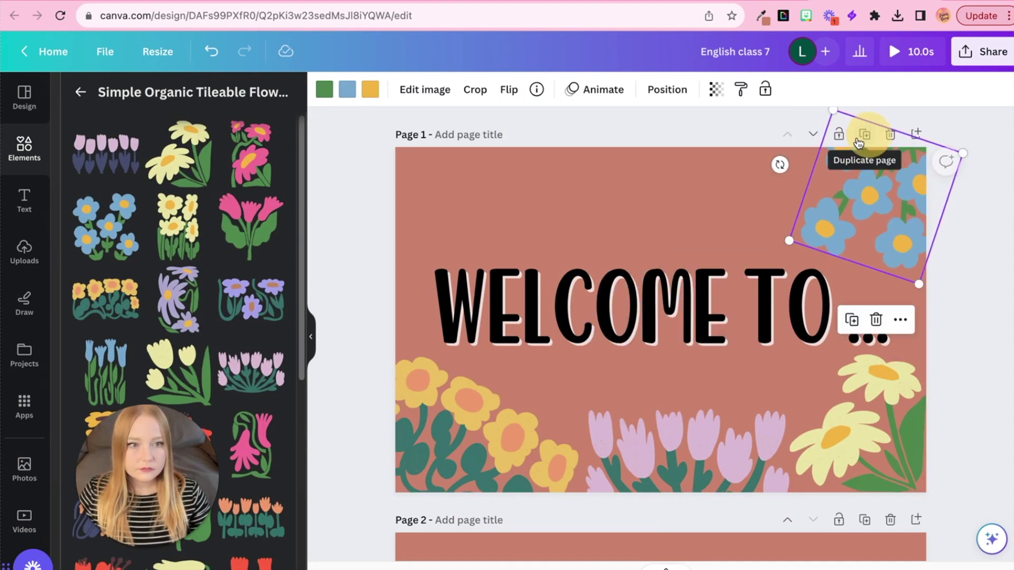
pyautogui.scroll(-5, 94, 248)
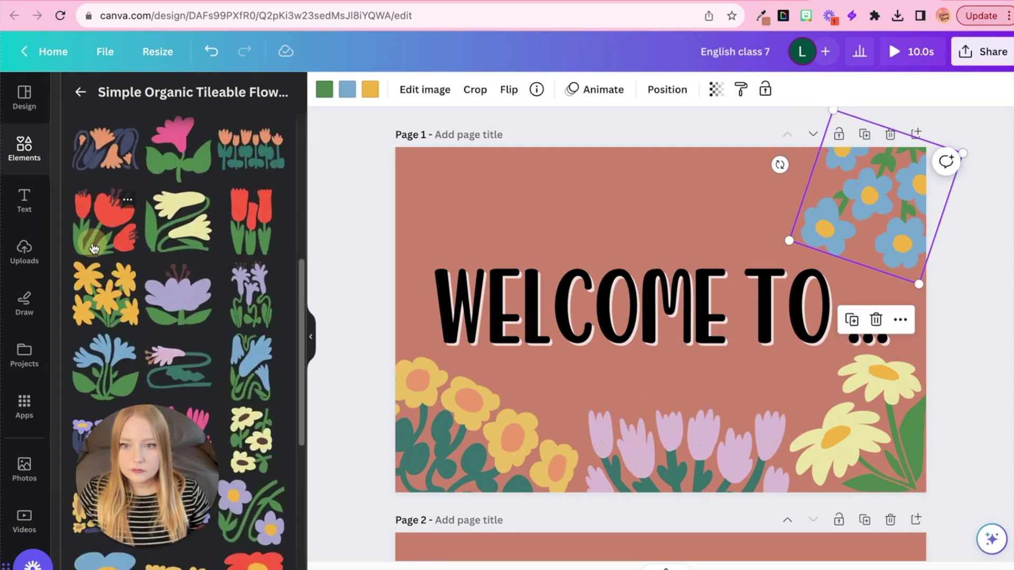
pyautogui.moveTo(94, 248); pyautogui.dragTo(464, 219)
pyautogui.moveTo(536, 276); pyautogui.dragTo(502, 253)
pyautogui.scroll(-2, 233, 378)
pyautogui.click(106, 353)
pyautogui.moveTo(741, 366); pyautogui.dragTo(695, 220)
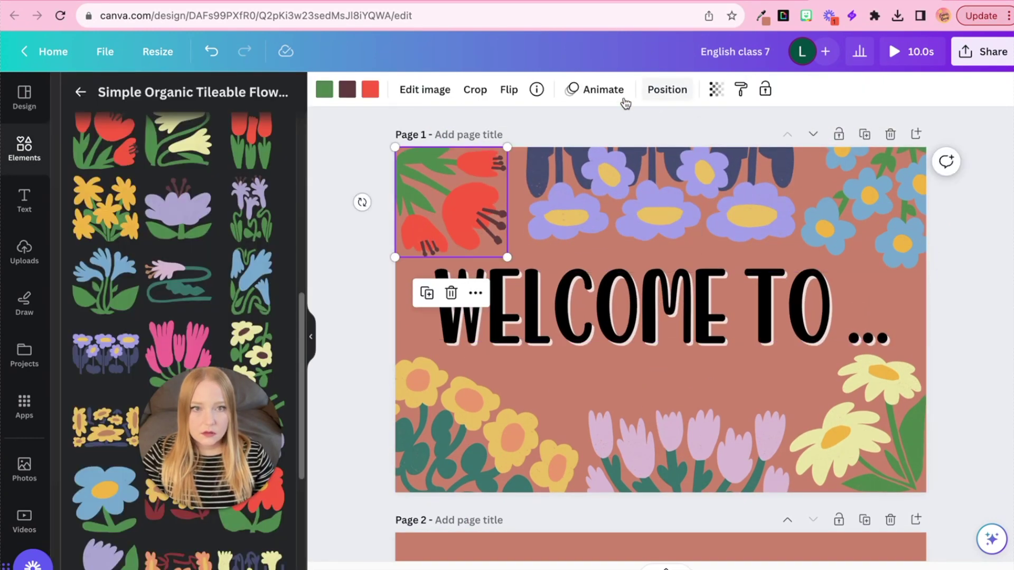
# Give the purple flowers a Baseline animation and choose its direction.
pyautogui.click(603, 89)
pyautogui.click(100, 385)
pyautogui.click(148, 285)
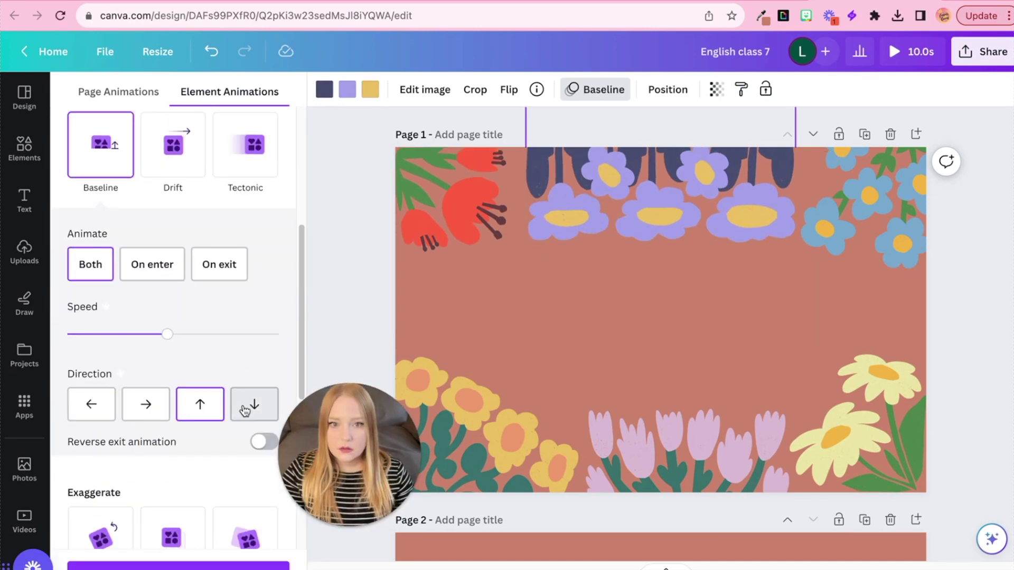
pyautogui.click(680, 442)
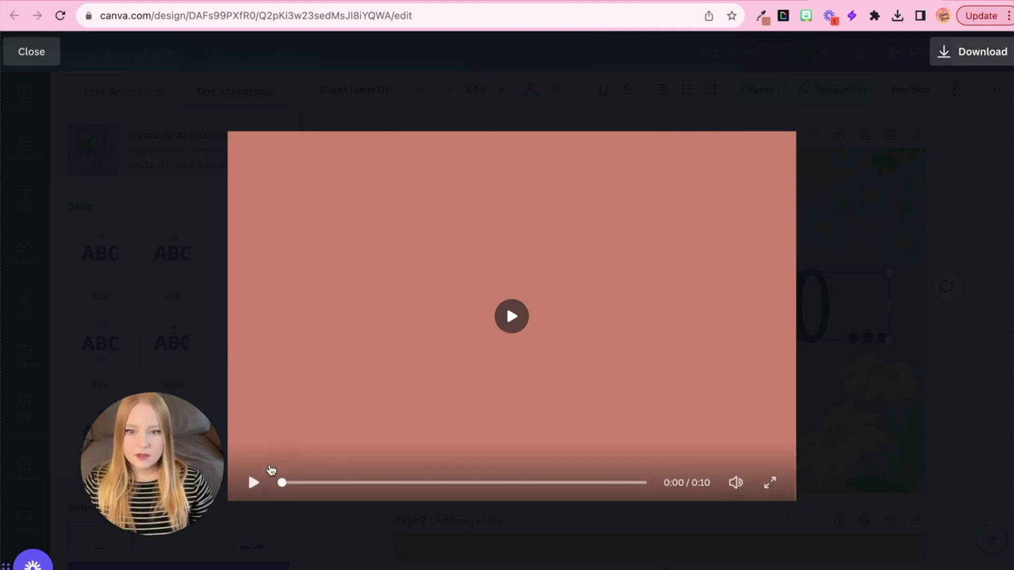
# Play the 10-second preview through both pages and close it.
pyautogui.click(253, 484)
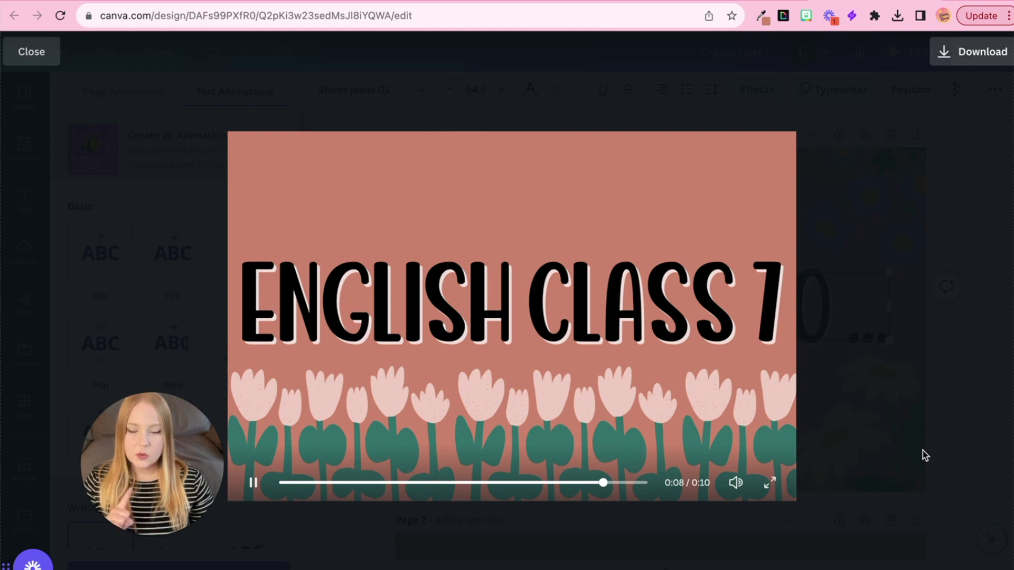
pyautogui.click(884, 351)
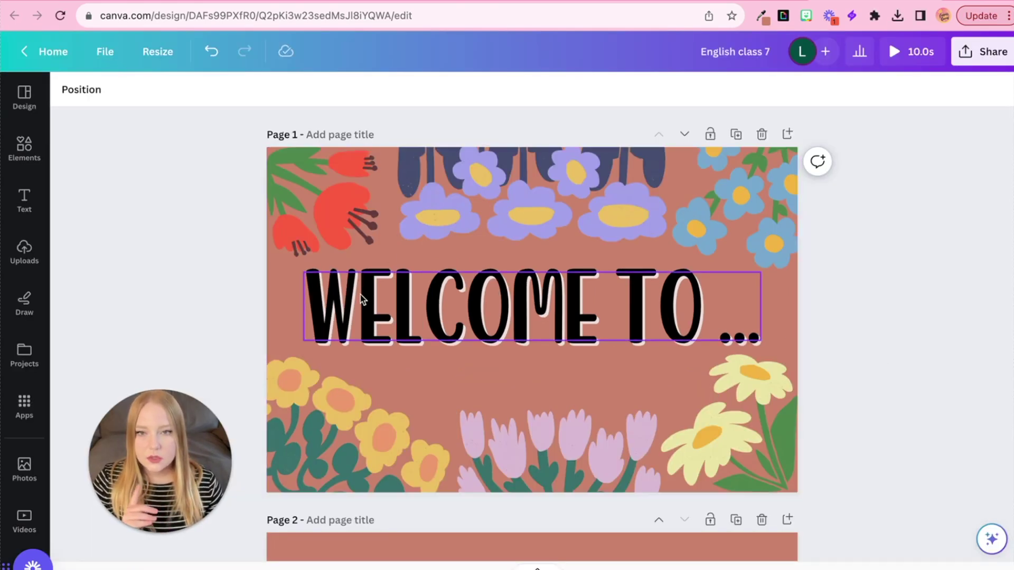
# Open page 1's 5.0s timing setting and dismiss it unchanged.
pyautogui.click(272, 296)
pyautogui.click(193, 90)
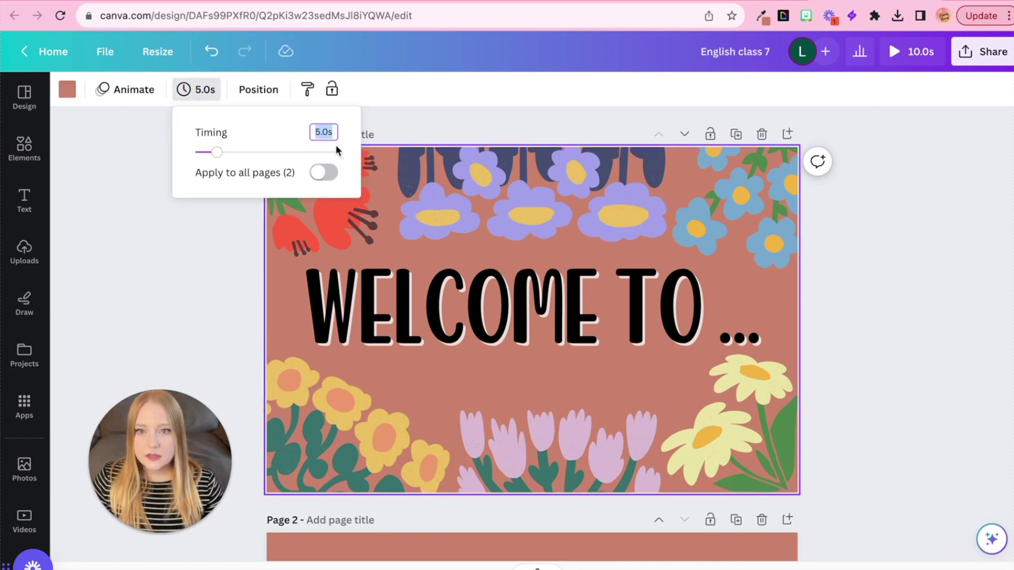
pyautogui.click(319, 134)
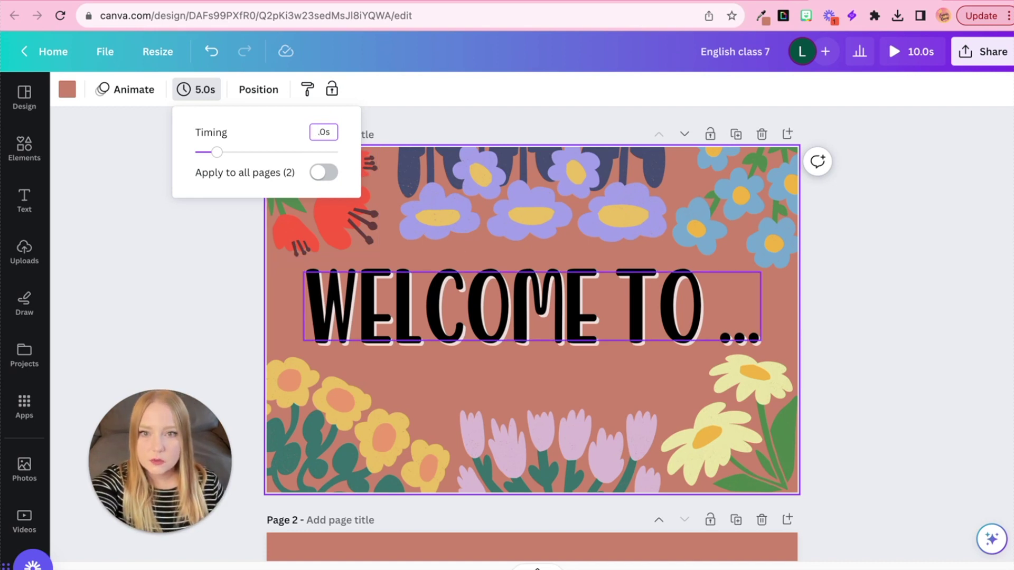
pyautogui.click(241, 279)
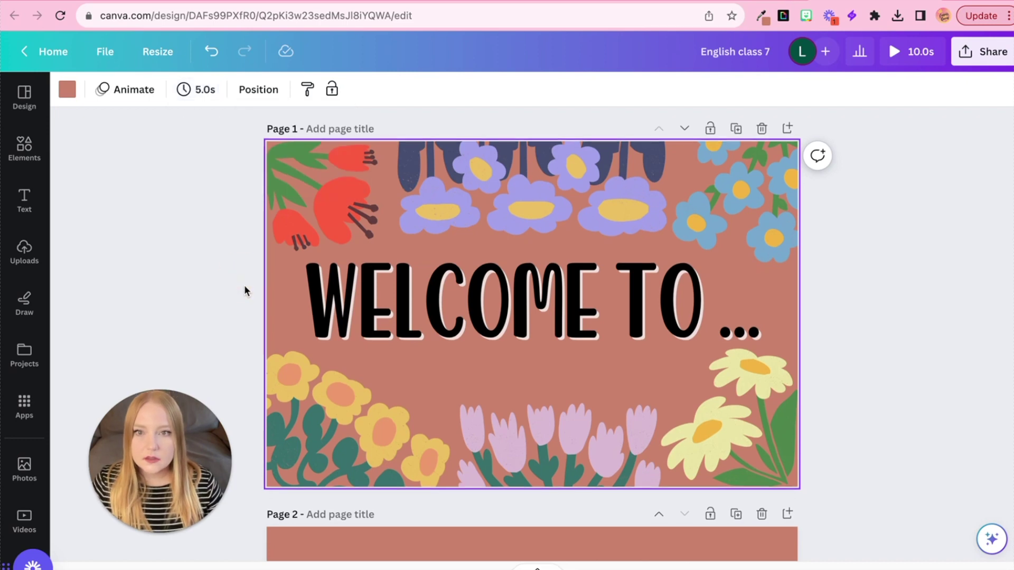
pyautogui.scroll(-5, 243, 285)
pyautogui.click(321, 288)
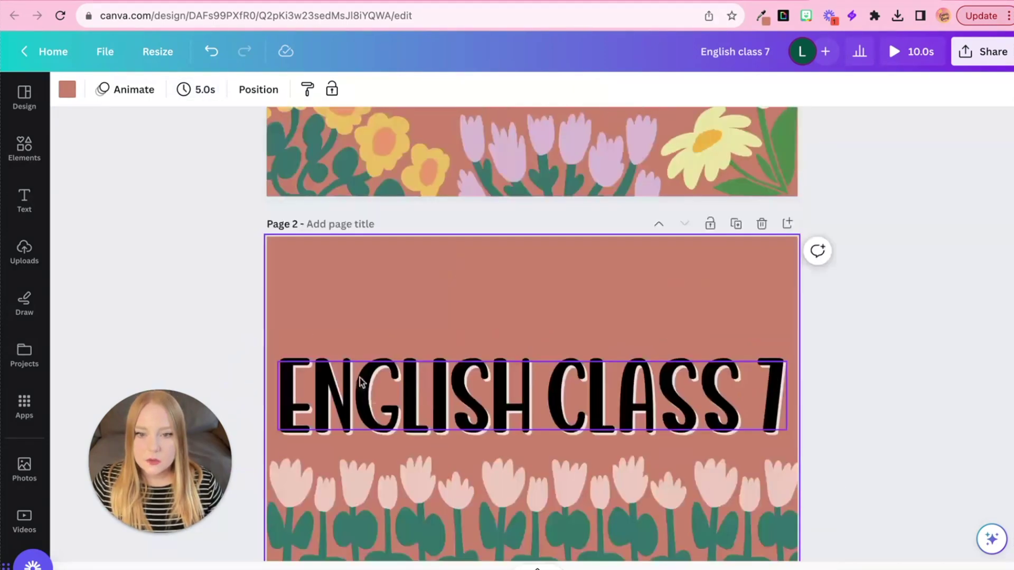
pyautogui.scroll(5, 360, 381)
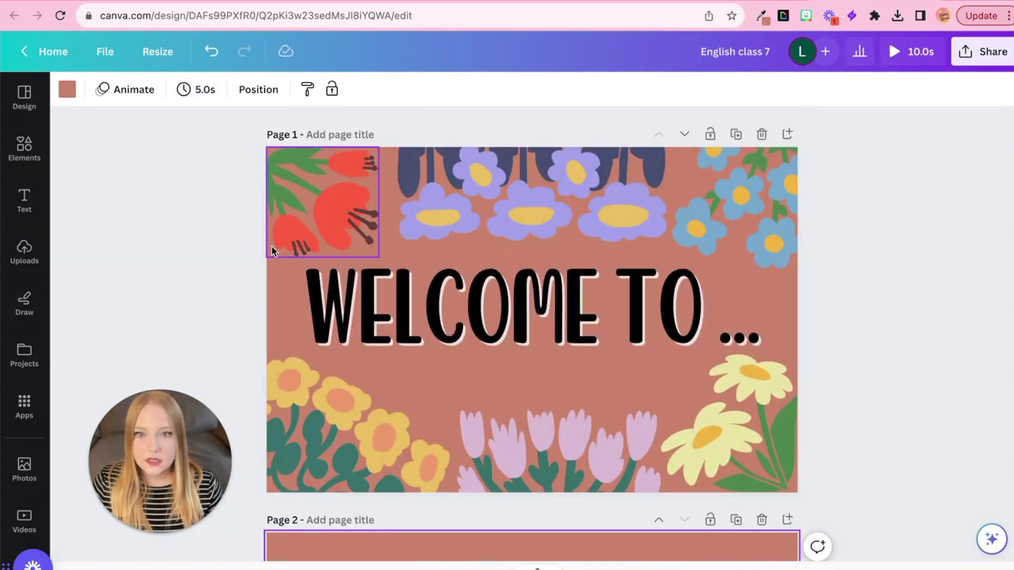
# Set page 1's duration to 2.0 seconds, shortening the design to 7.0 seconds.
pyautogui.click(279, 292)
pyautogui.click(206, 94)
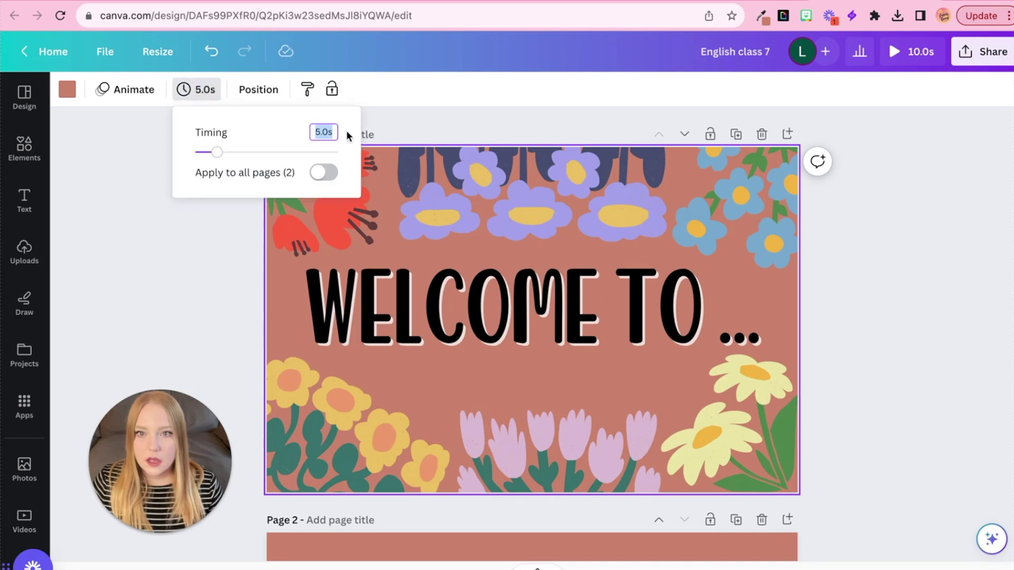
pyautogui.click(318, 131)
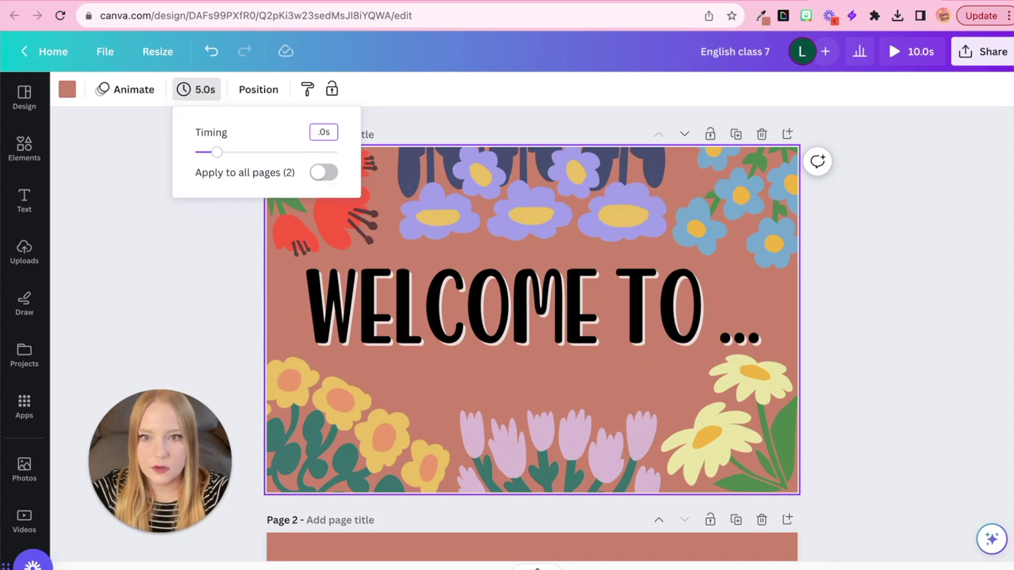
pyautogui.write('2.')
pyautogui.press('Return')
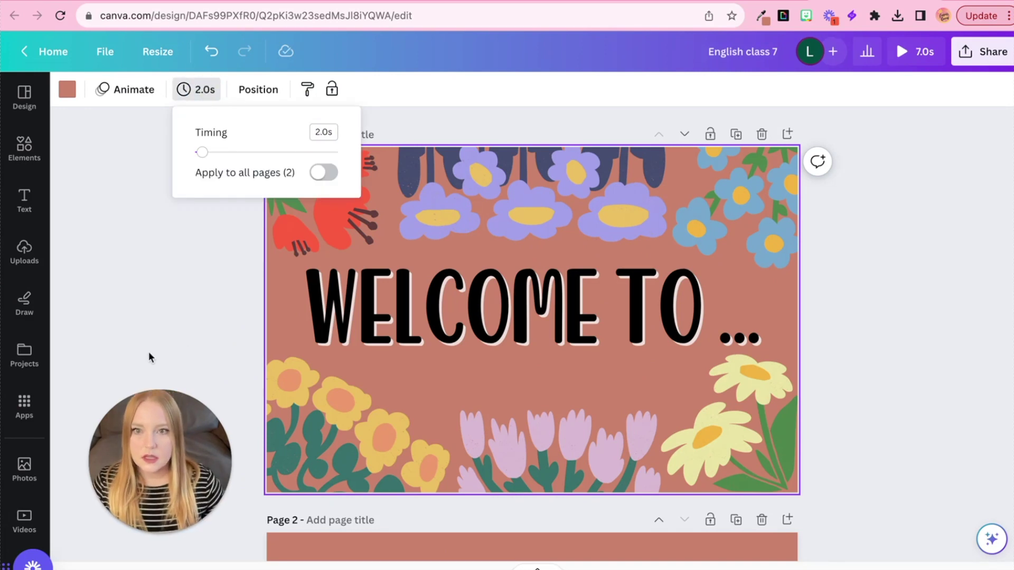
pyautogui.click(223, 300)
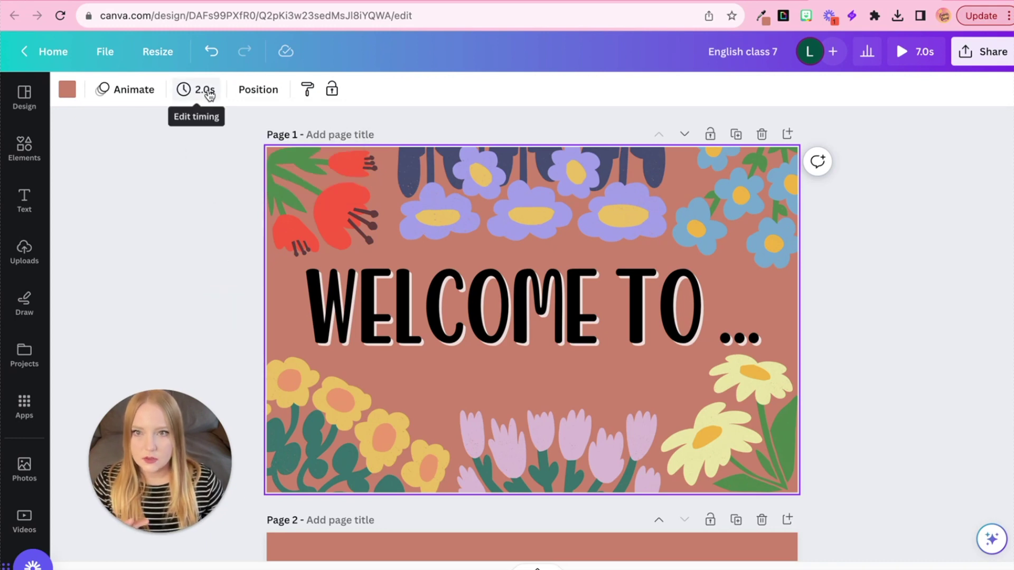
# Check page 2's duration and open the Share options.
pyautogui.scroll(-3, 265, 262)
pyautogui.scroll(-3, 265, 262)
pyautogui.click(286, 297)
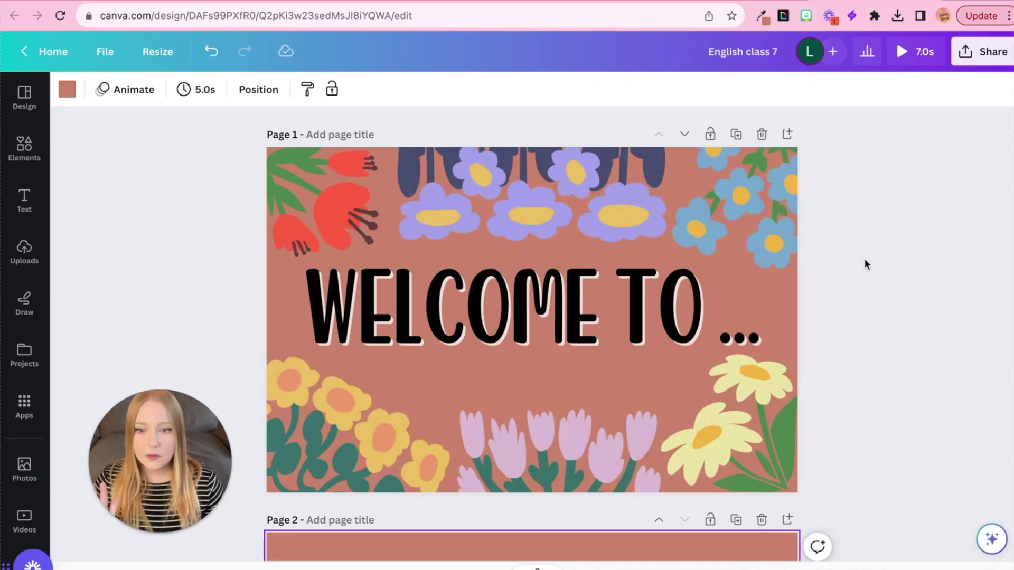
pyautogui.click(974, 52)
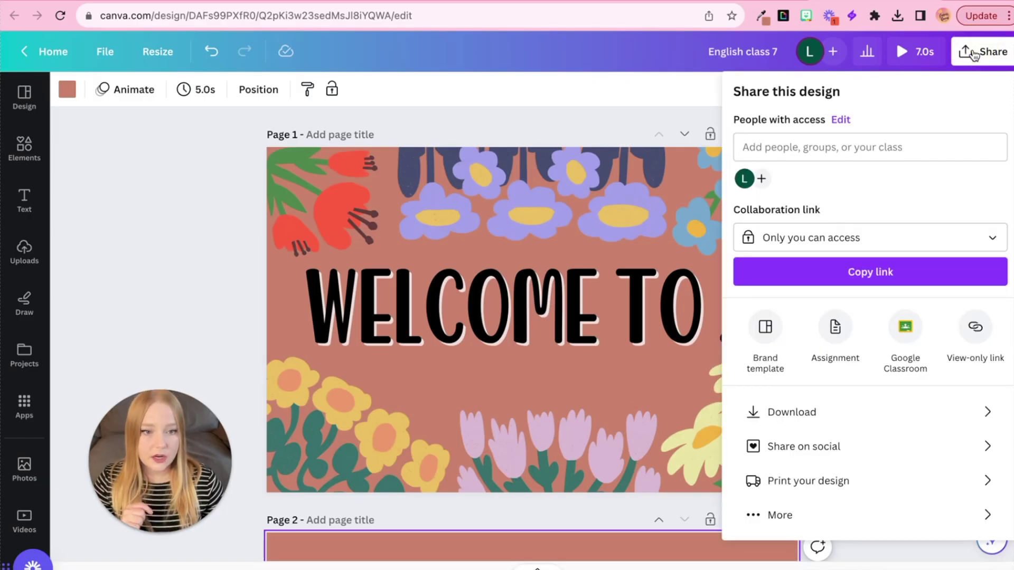
# Download all pages as an 800 × 520 px GIF file.
pyautogui.click(782, 422)
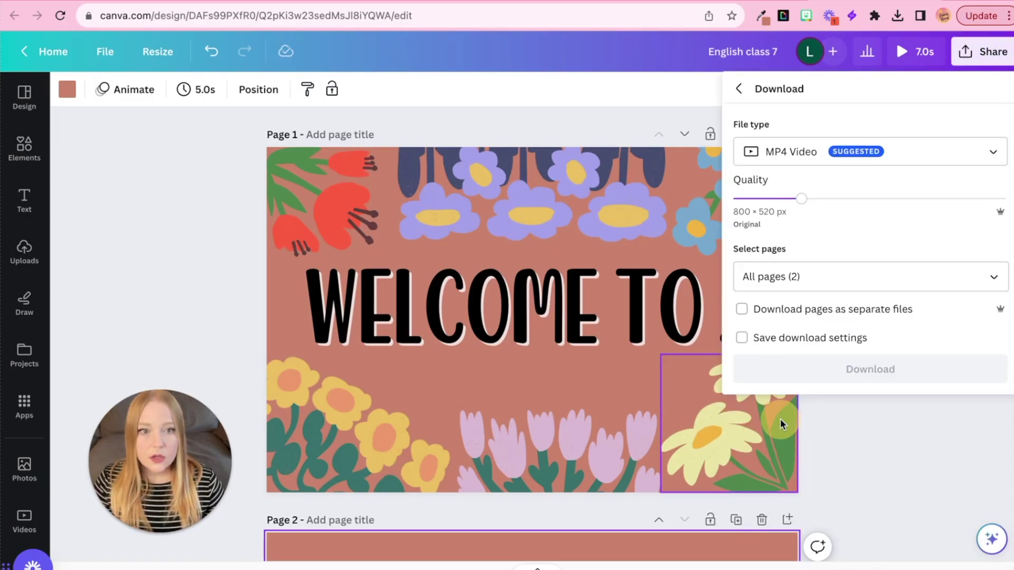
pyautogui.click(771, 159)
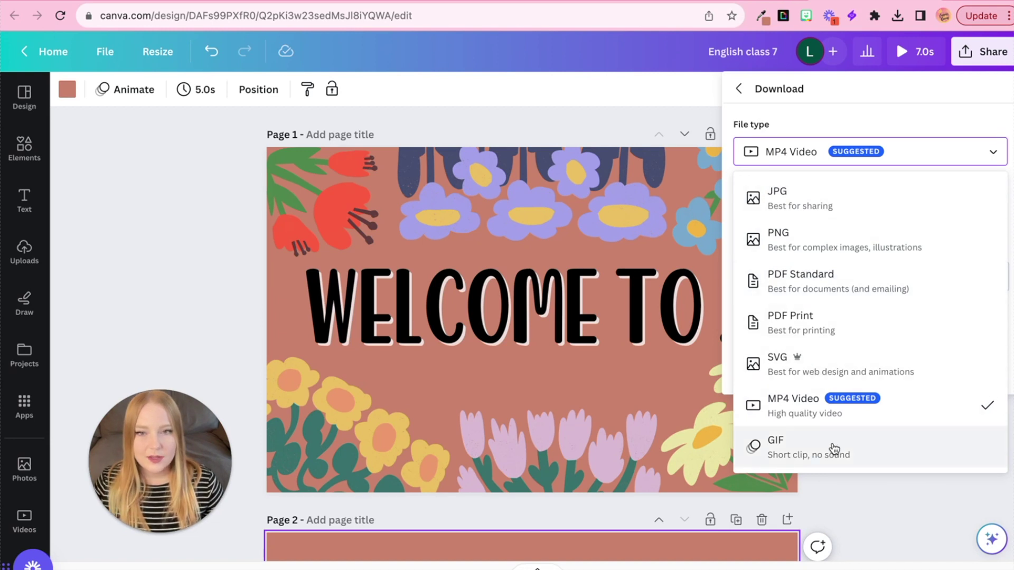
pyautogui.click(834, 448)
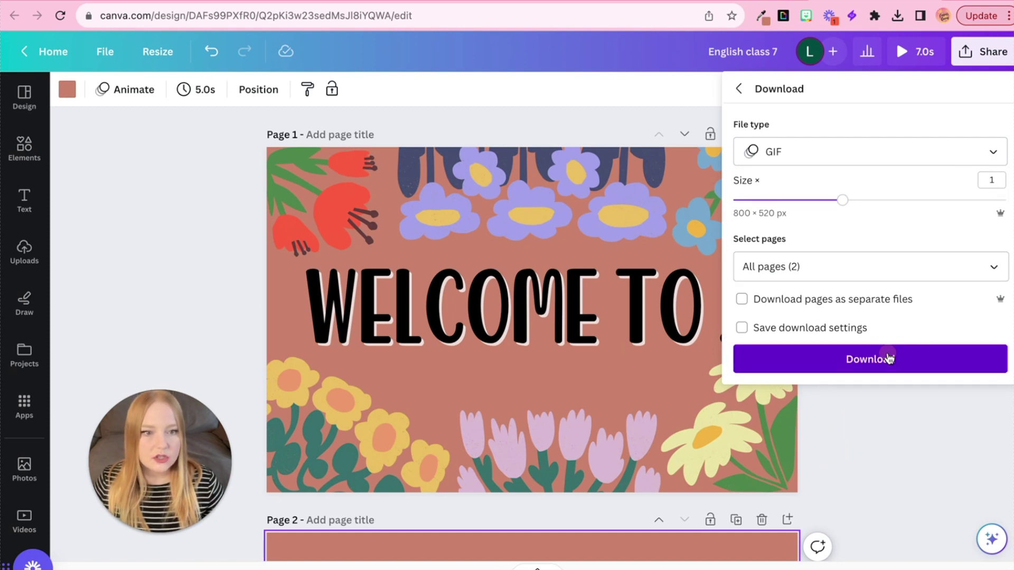
pyautogui.click(889, 358)
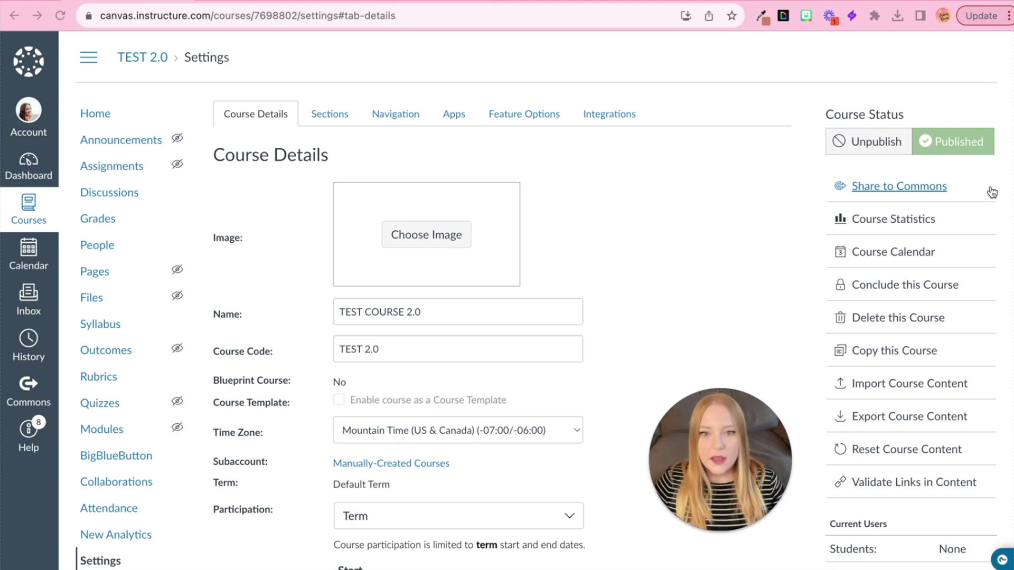
# Upload English class 7.gif from the computer as the TEST course image.
pyautogui.click(445, 249)
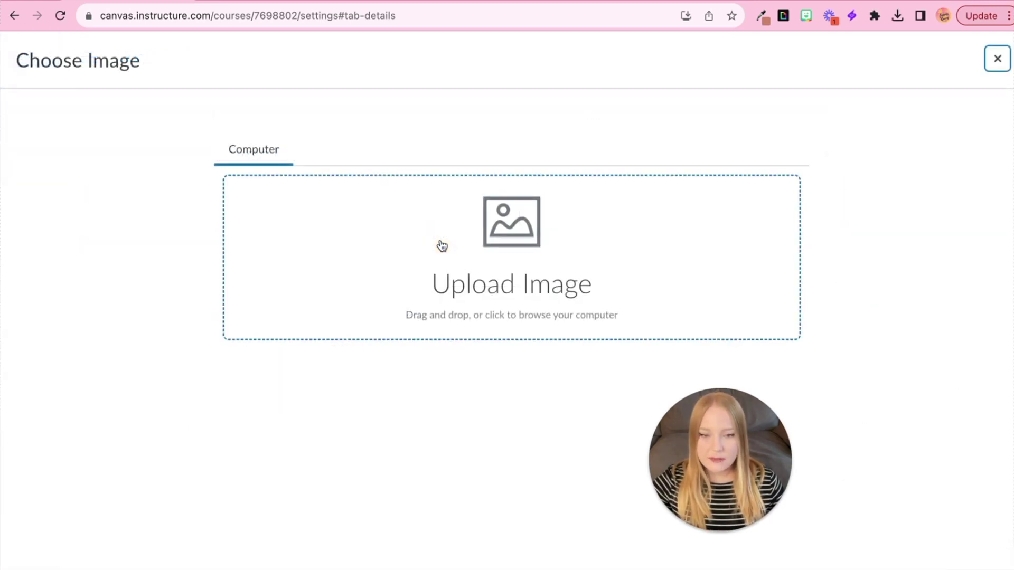
pyautogui.click(441, 243)
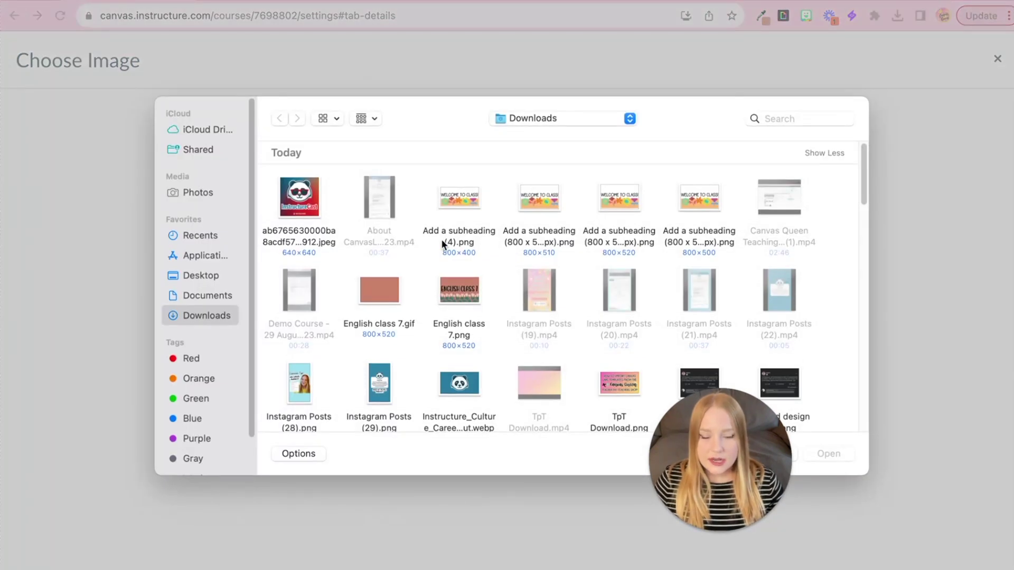
pyautogui.click(383, 293)
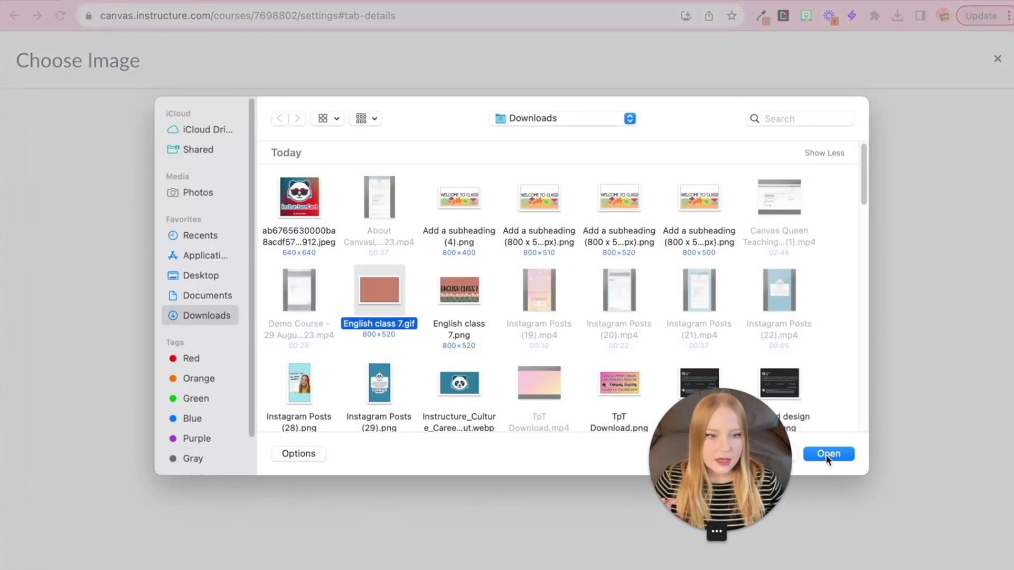
pyautogui.click(827, 454)
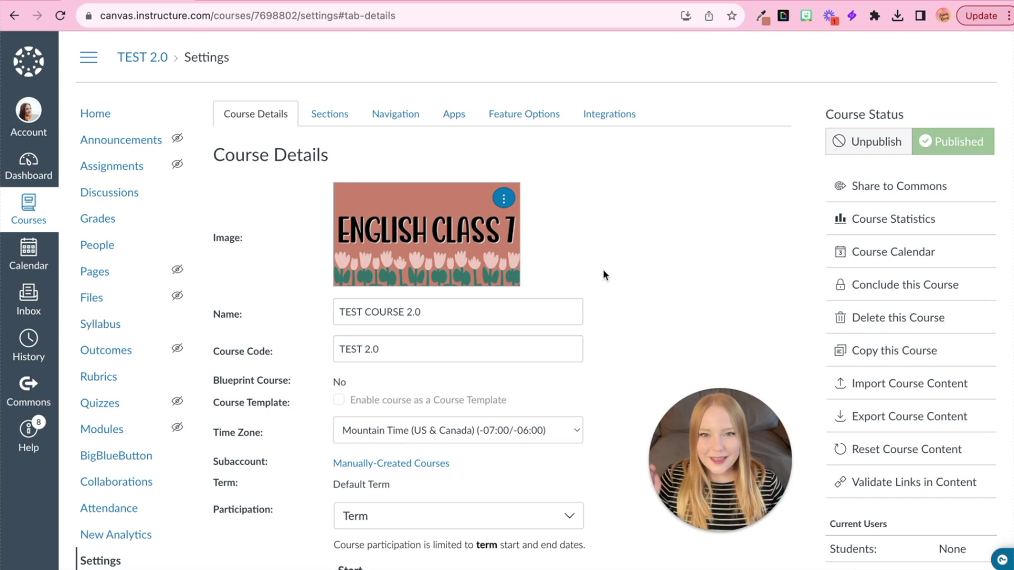
# Save the course details with the animated GIF via Update Course Details.
pyautogui.scroll(-10, 602, 268)
pyautogui.scroll(-2, 603, 269)
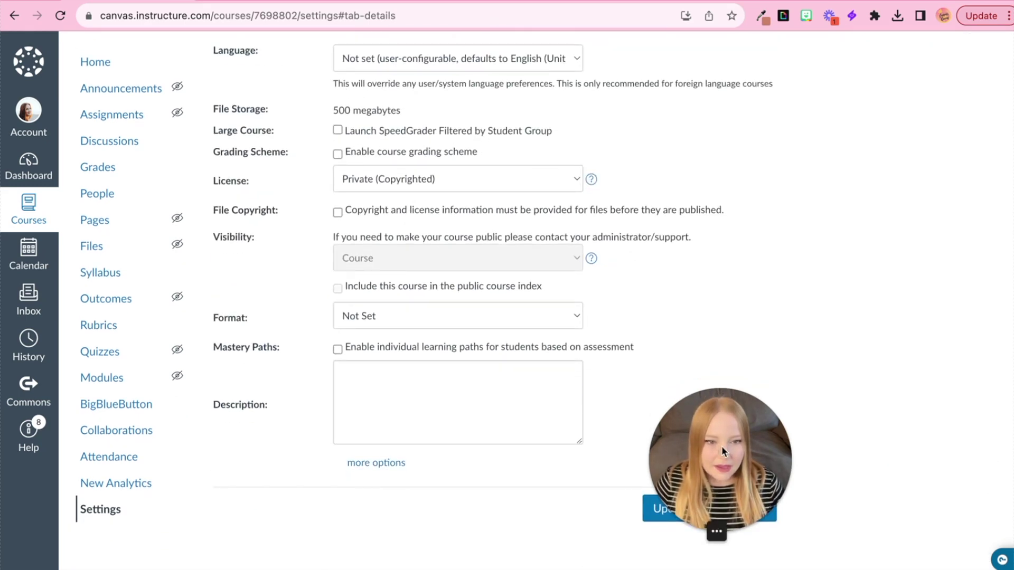
pyautogui.click(693, 515)
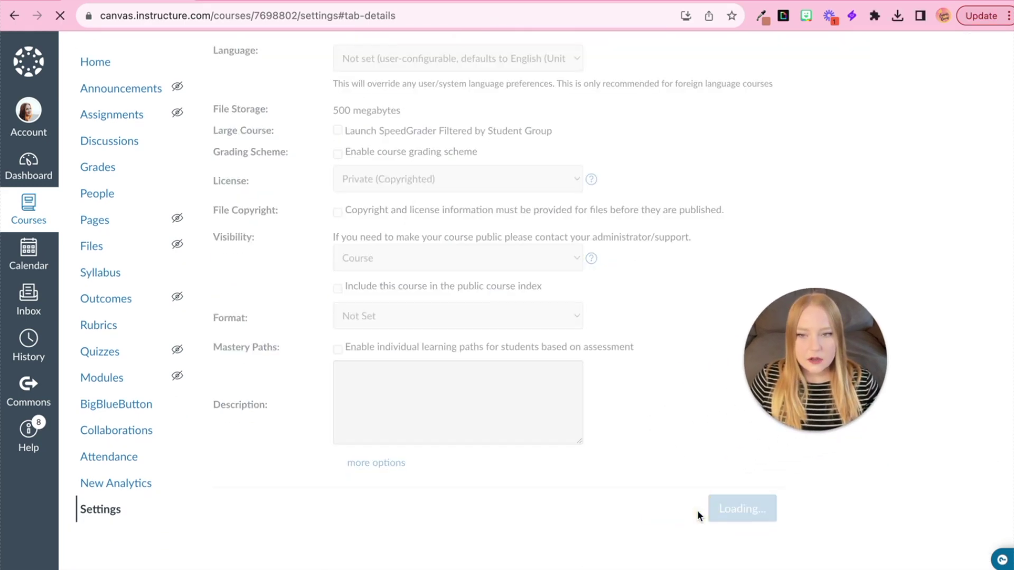